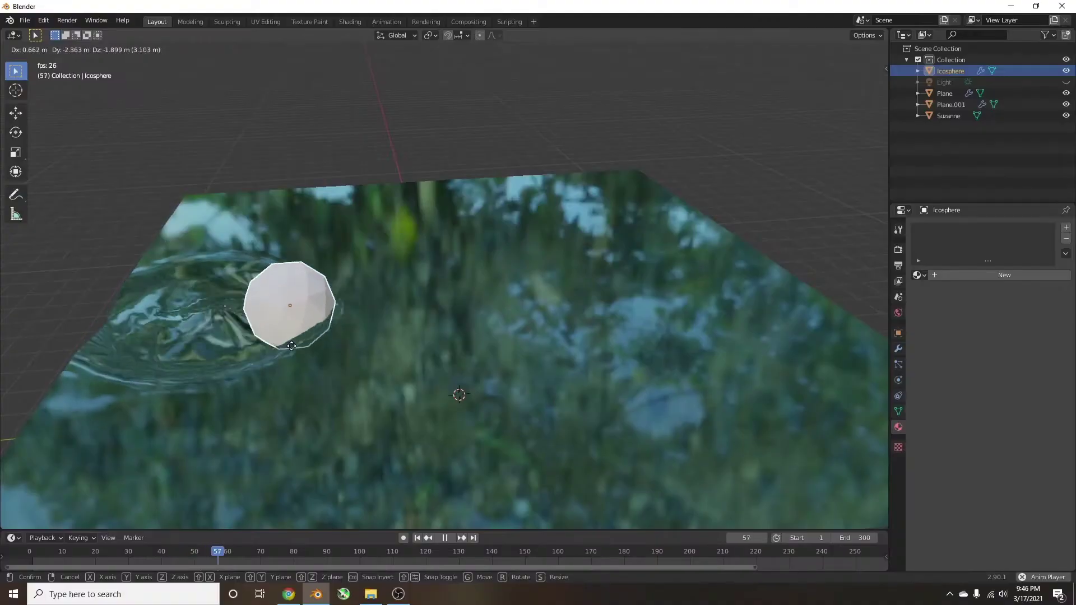
drag(292, 346, 180, 312)
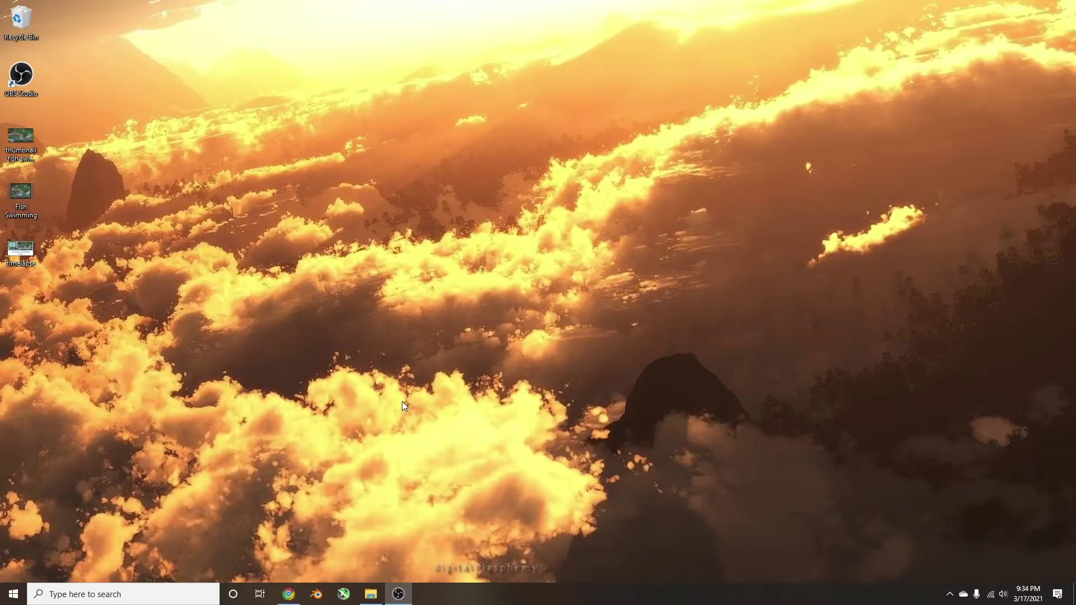
Launch Blender, dismiss the splash screen and delete the default cube
click(316, 594)
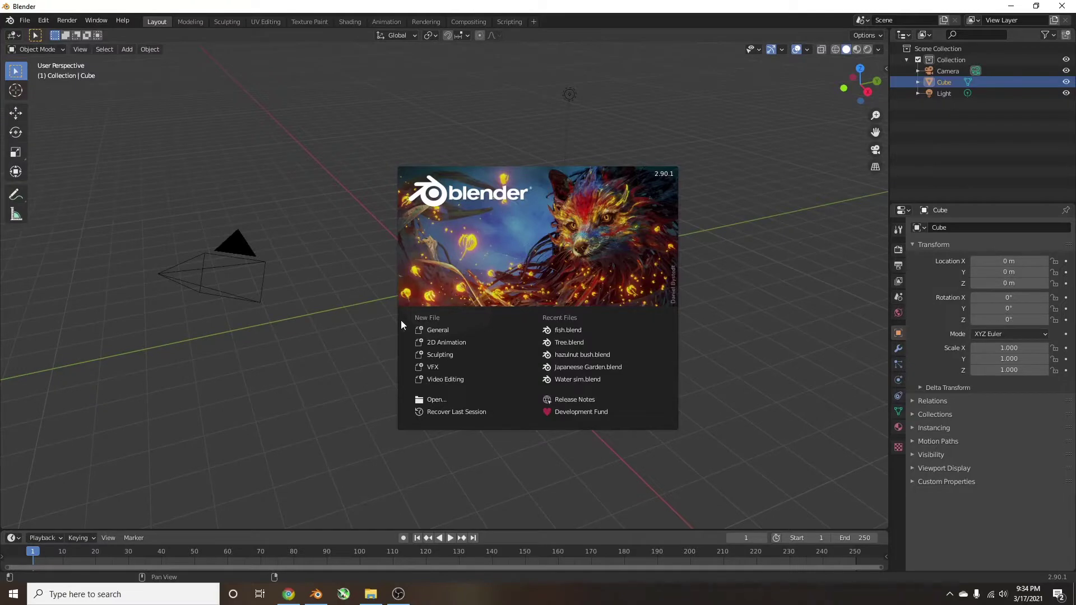
click(489, 329)
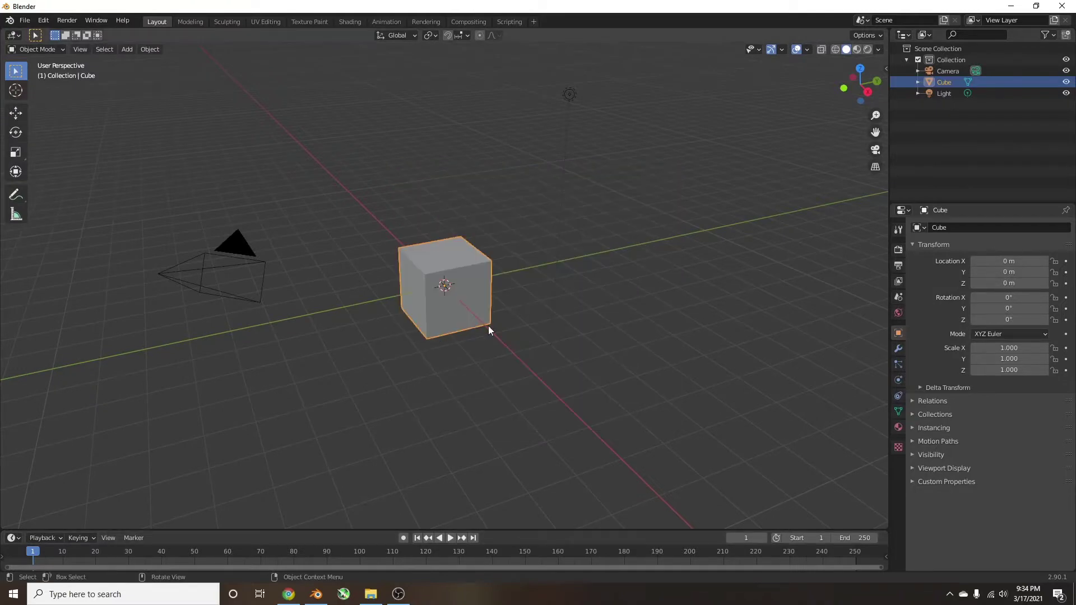
key(x)
click(457, 279)
Add a mesh plane at the origin and scale it up to about 5.27 times its size
middle_drag(595, 287, 583, 290)
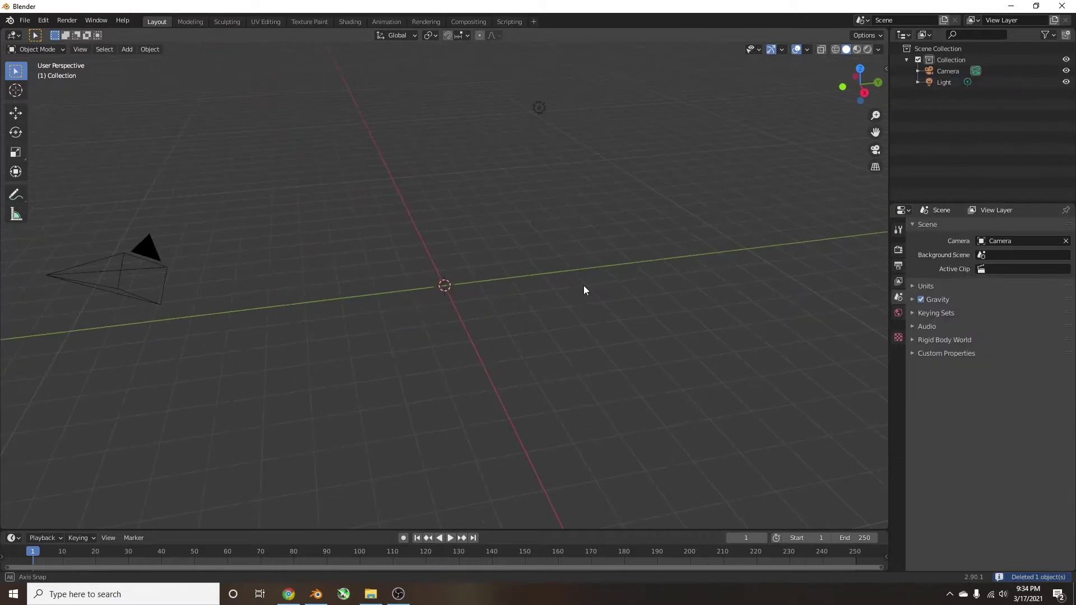
key(shift+a)
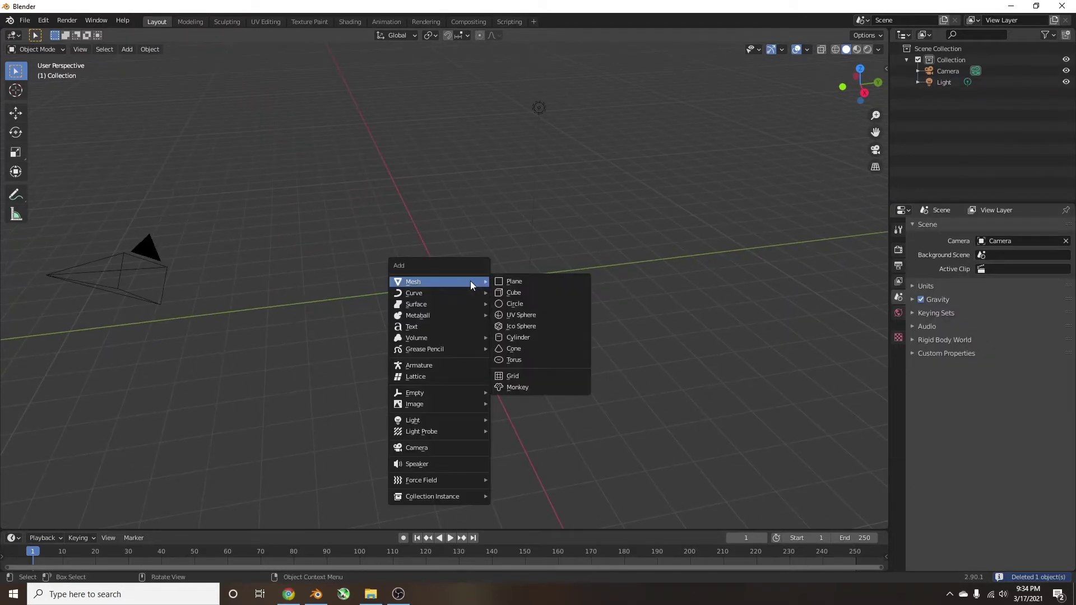
click(513, 278)
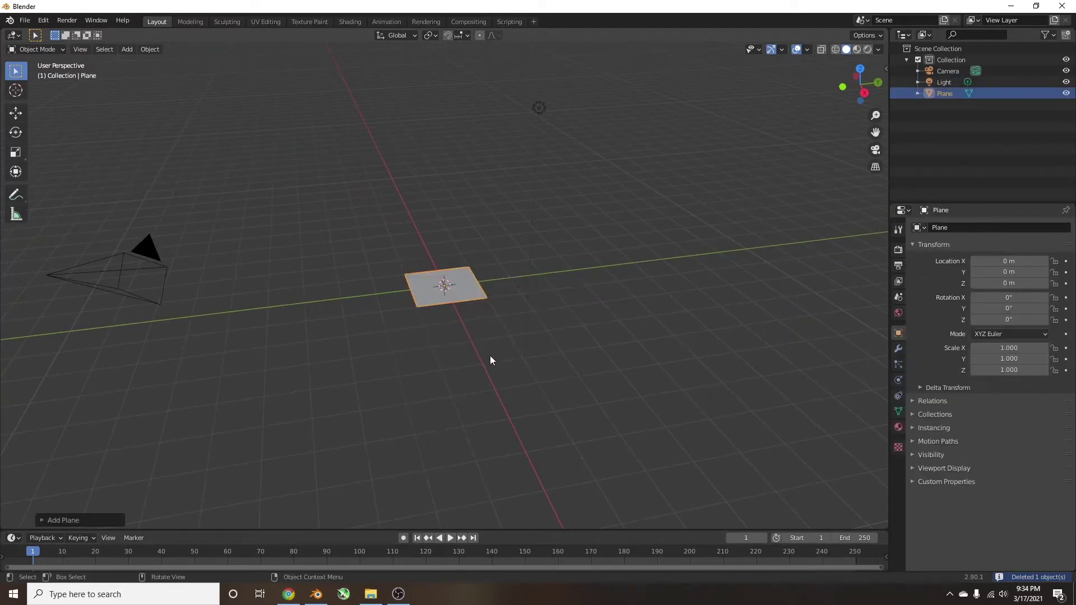
key(s)
click(537, 381)
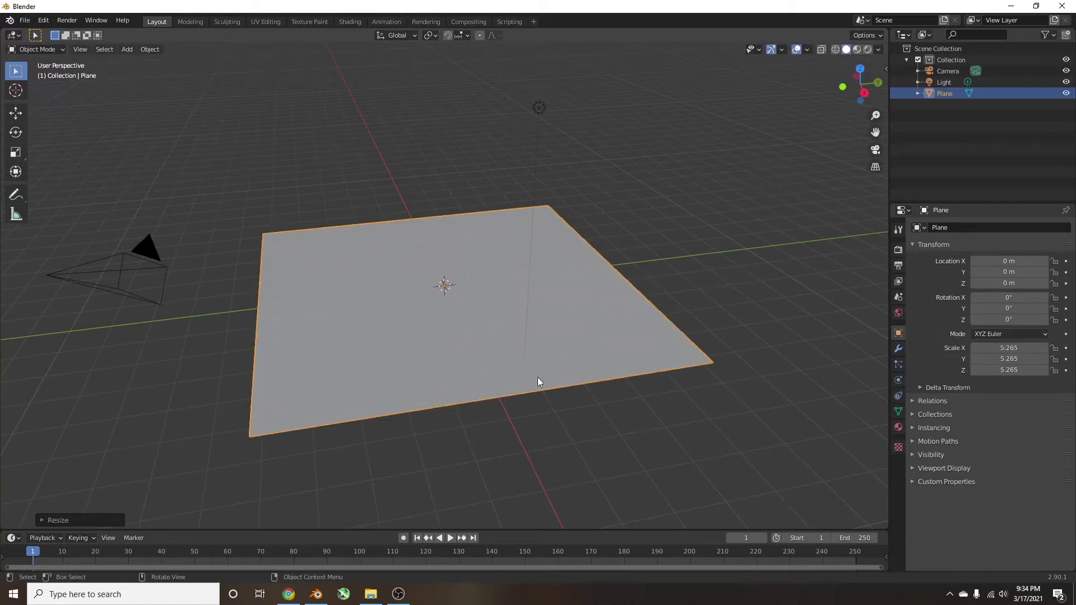
Subdivide the plane's mesh with 50 cuts in Edit Mode and return to Object Mode
middle_drag(528, 326, 478, 387)
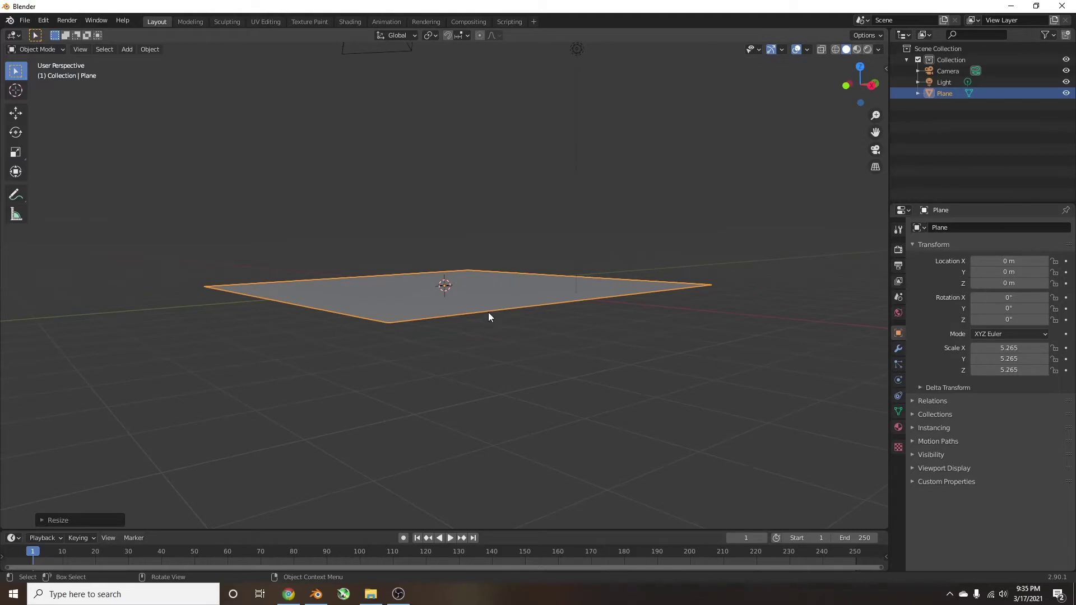
middle_drag(483, 309, 441, 343)
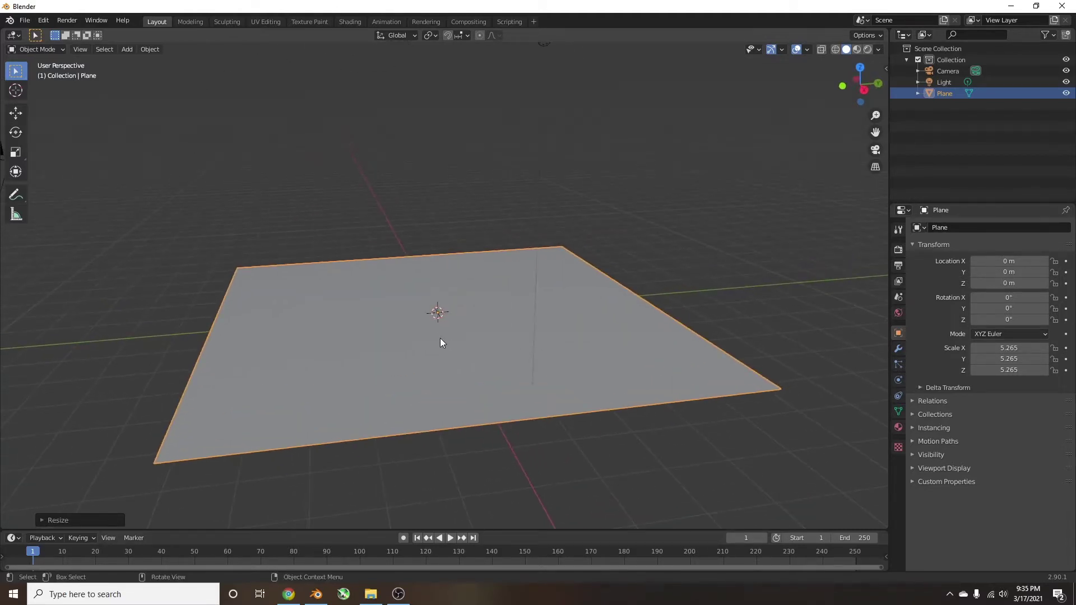
key(Tab)
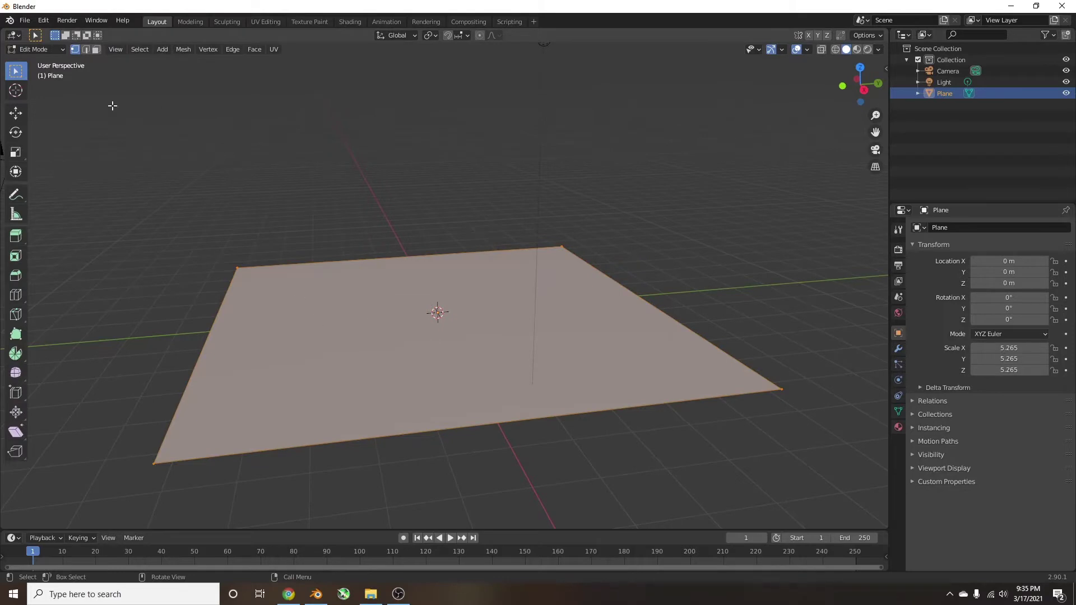
right_click(434, 308)
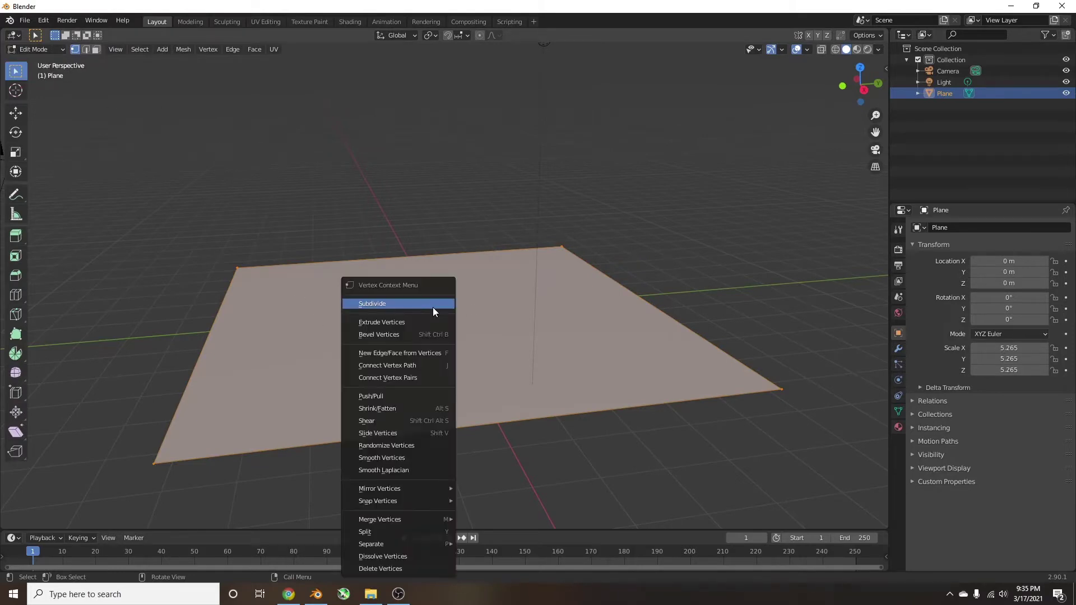
click(433, 307)
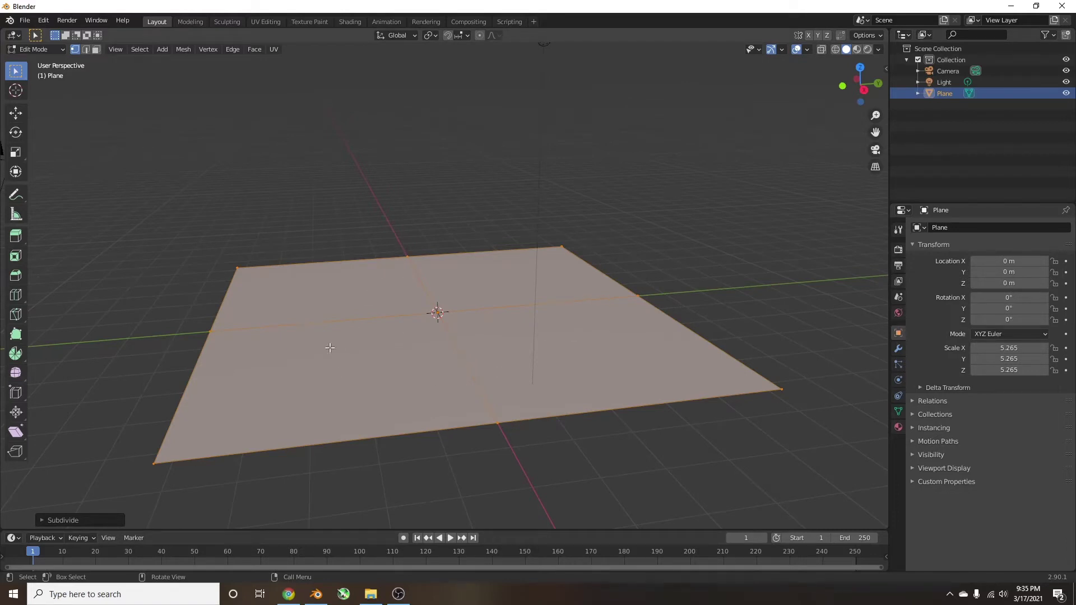
click(48, 520)
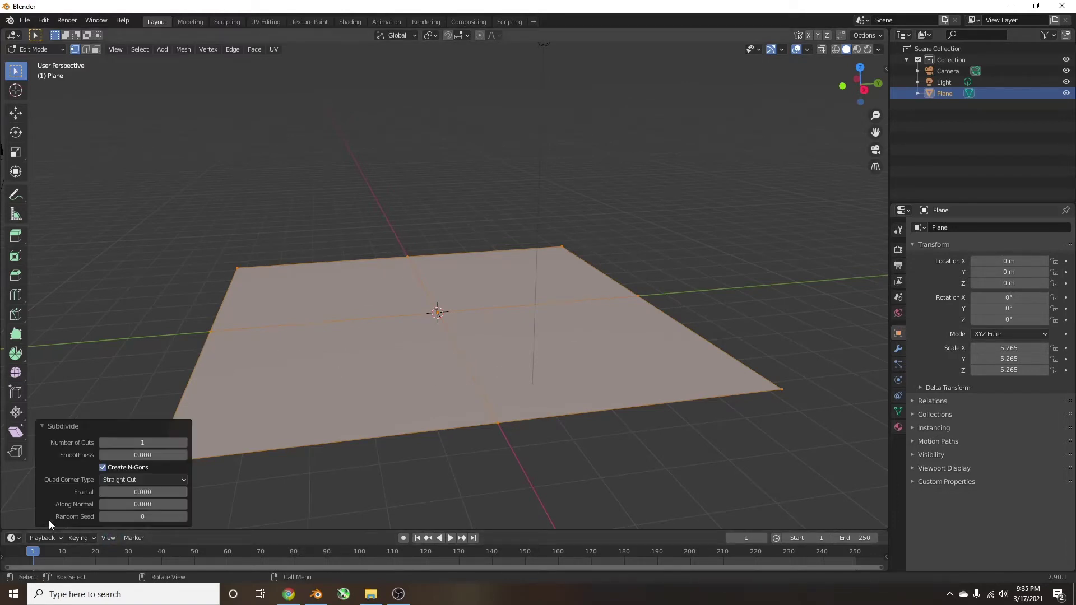
click(138, 443)
text(50)
key(Return)
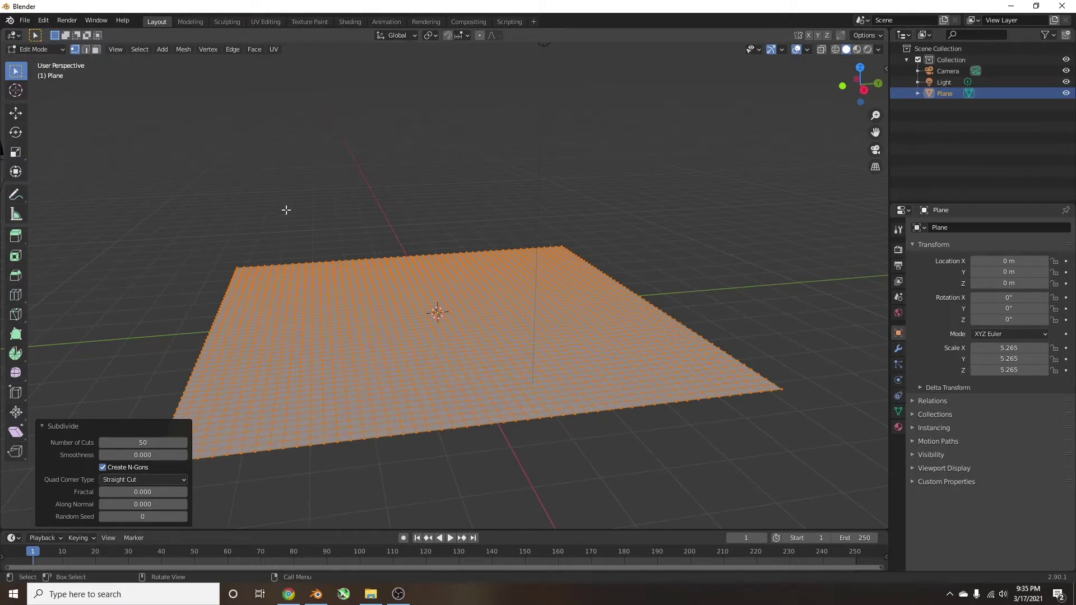
click(61, 49)
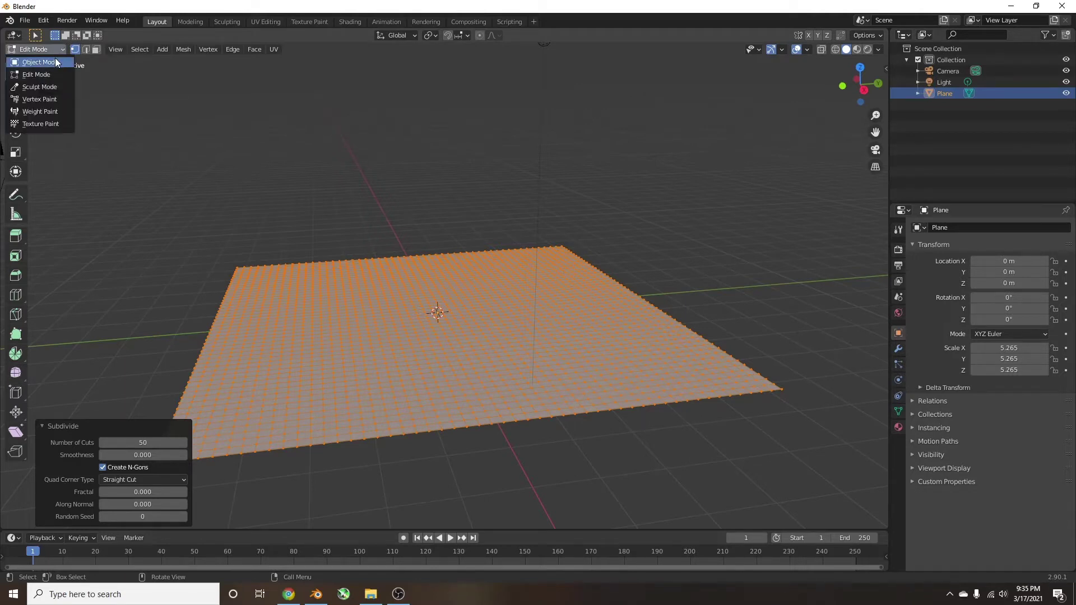
click(55, 59)
Enable Dynamic Paint physics on the plane, add it as a canvas and set the surface type to Waves
scroll(415, 294, up, 3)
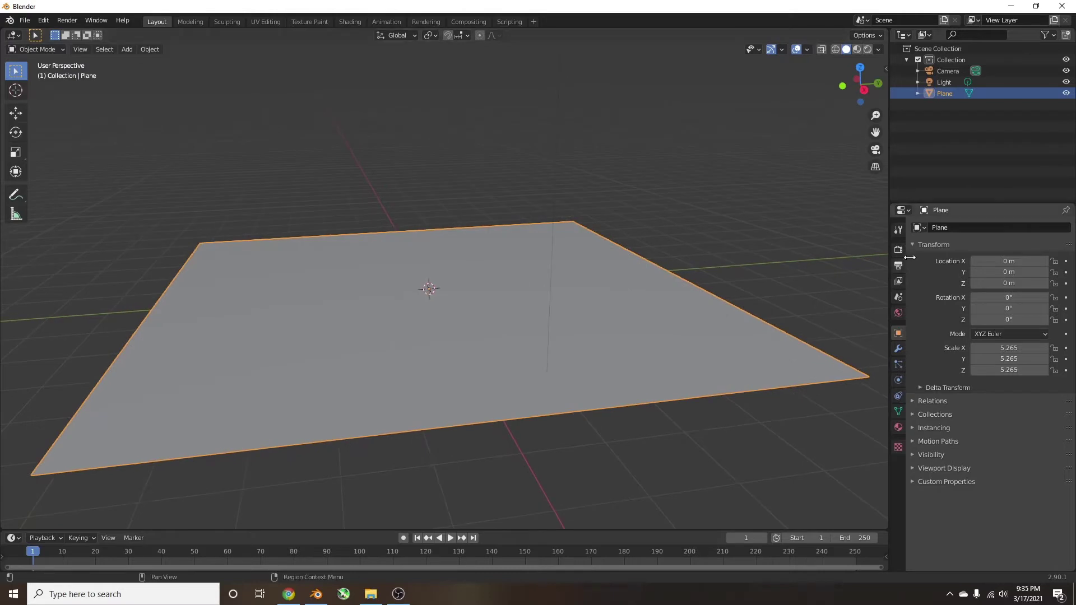
click(898, 381)
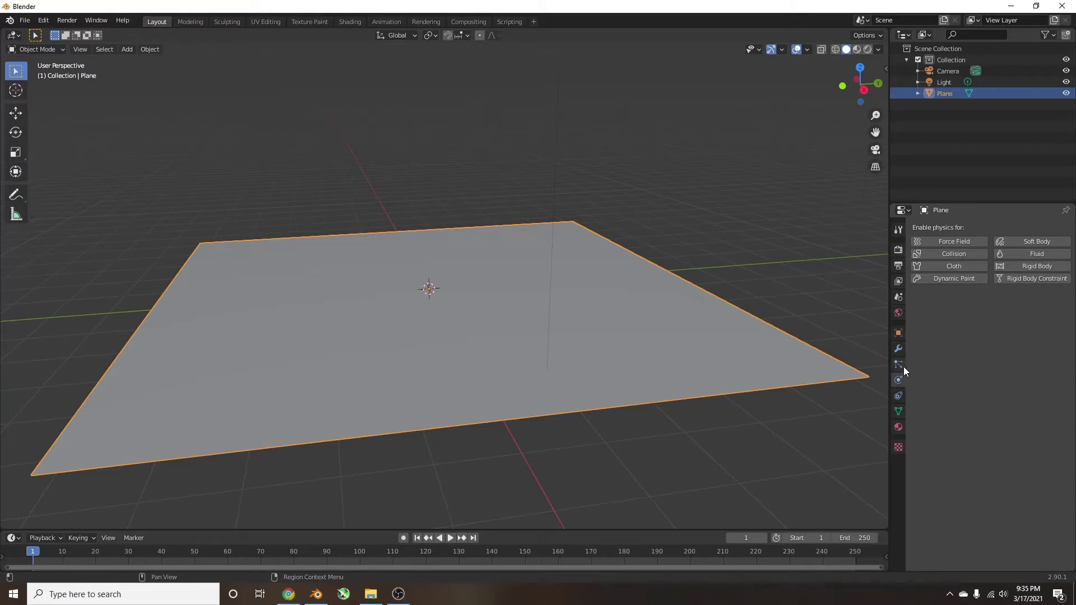
click(943, 279)
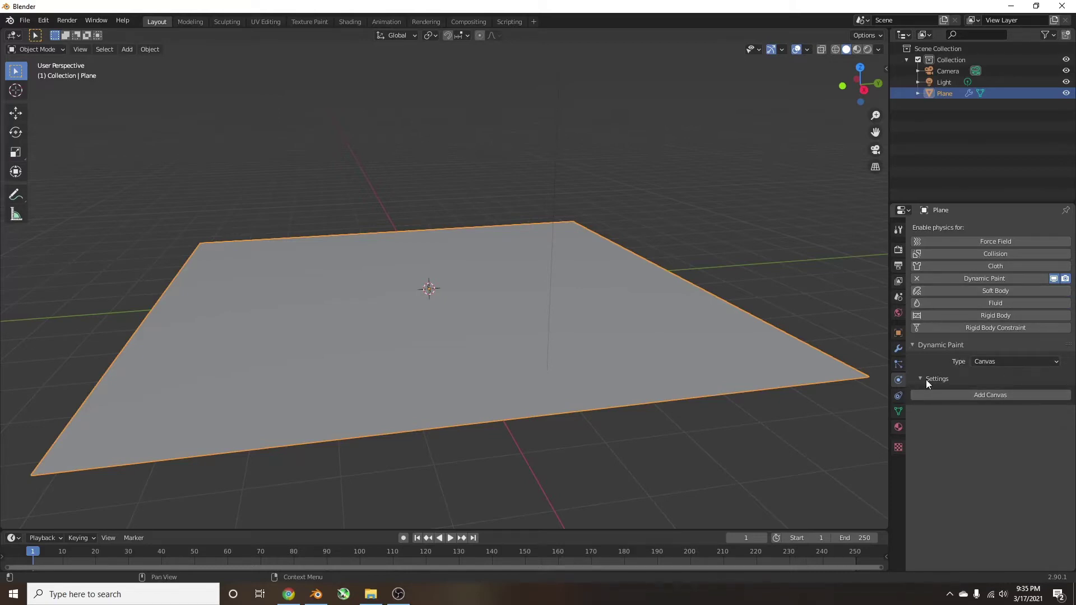
click(959, 392)
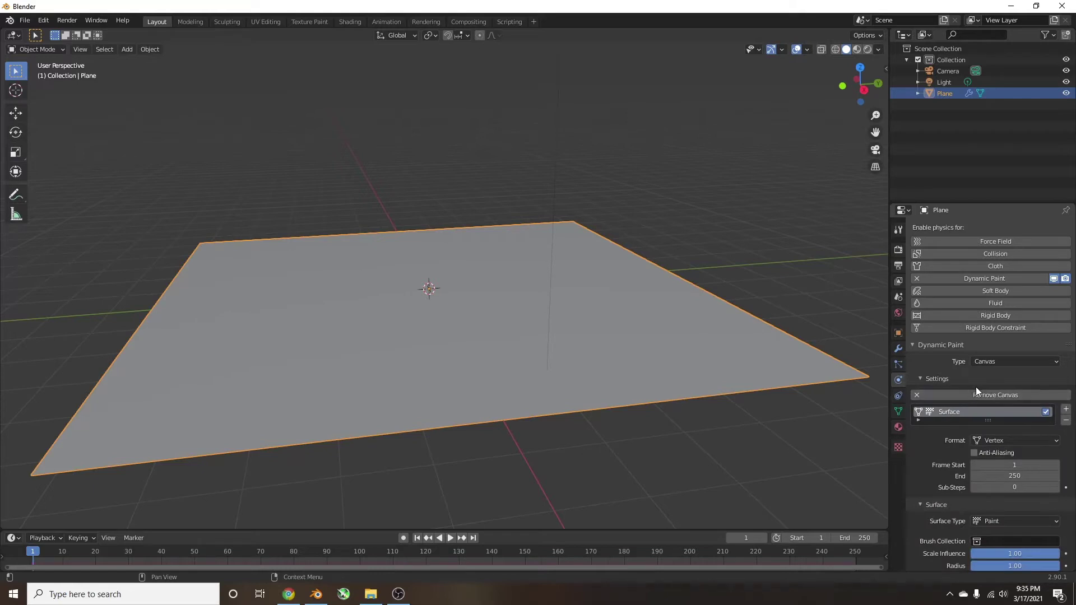
scroll(943, 439, down, 1)
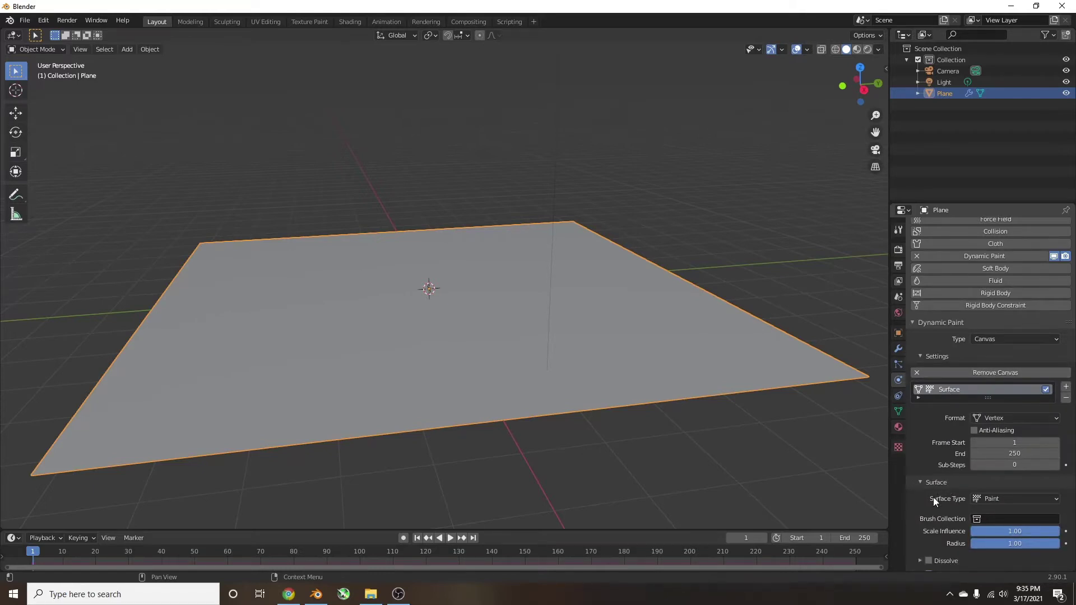
click(990, 499)
click(1036, 549)
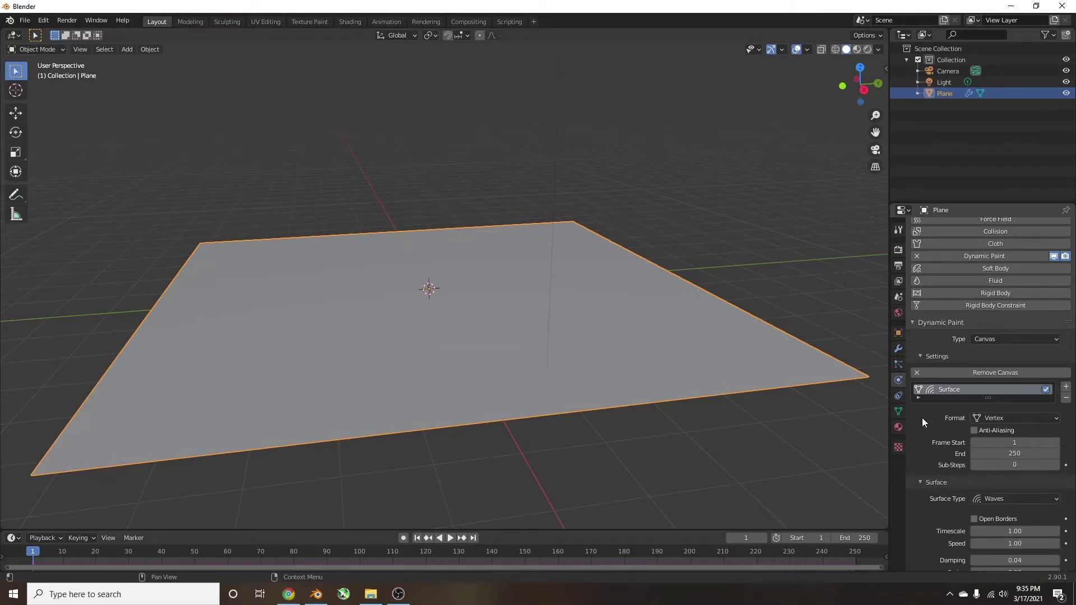
scroll(936, 438, down, 3)
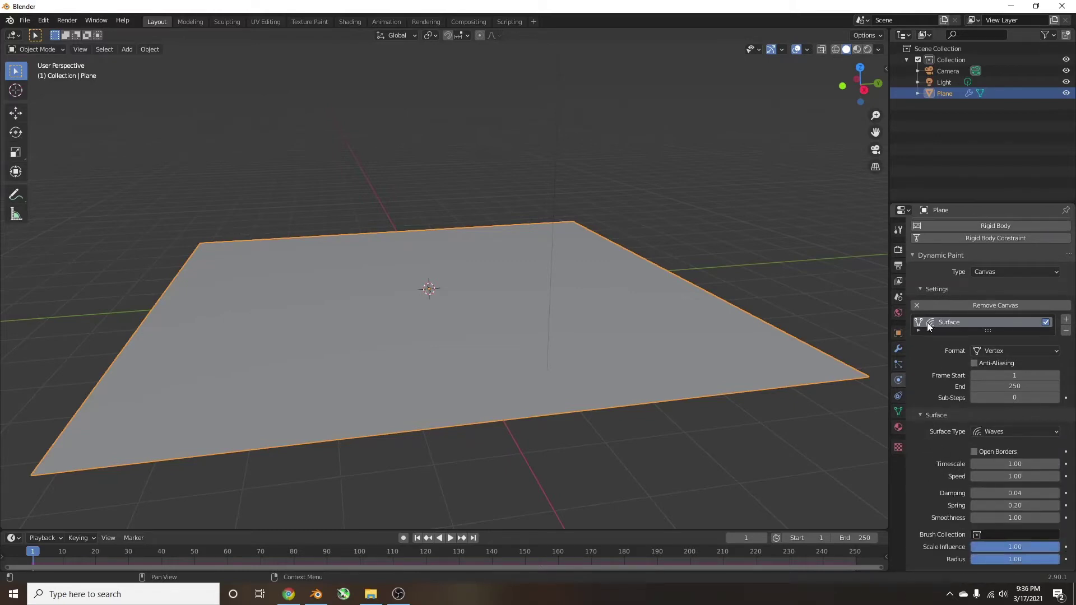
Add an ico sphere at the origin and raise it about 1.47 m along Z above the plane
click(467, 143)
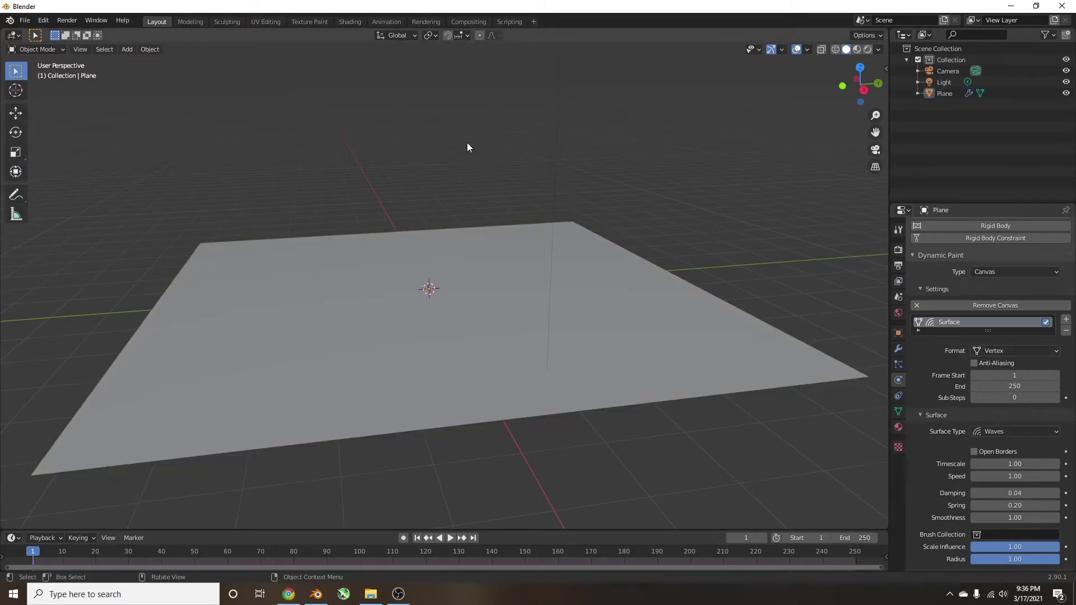
key(shift+a)
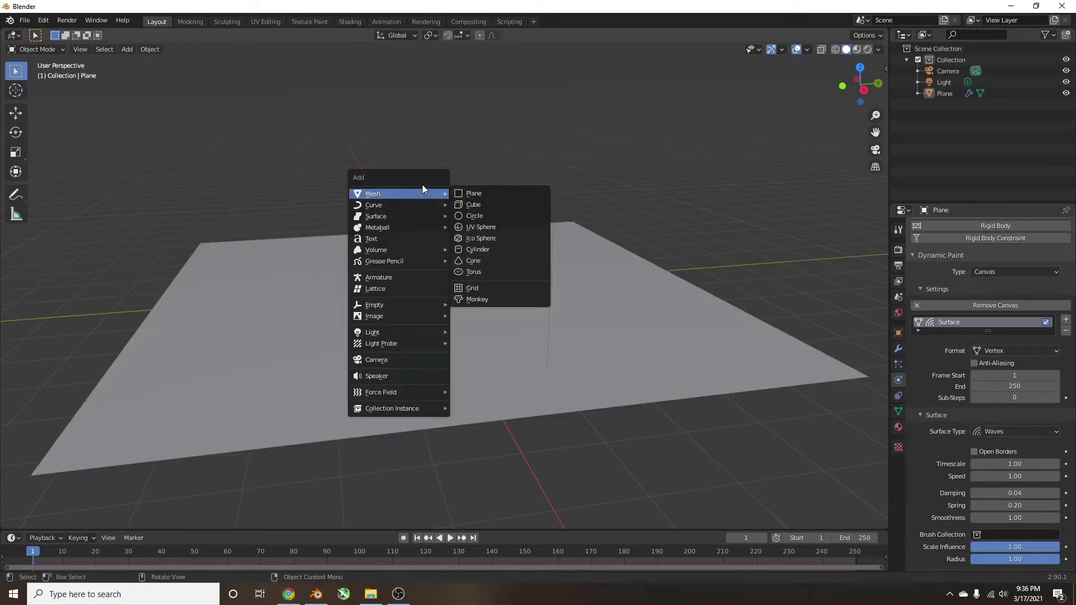
mouse_move(416, 194)
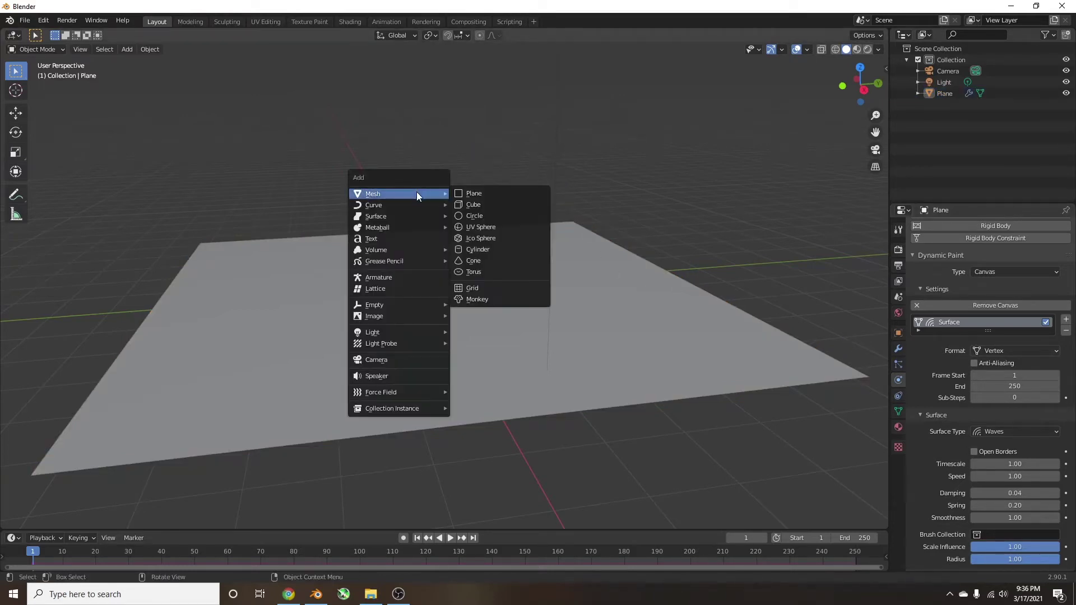
click(488, 238)
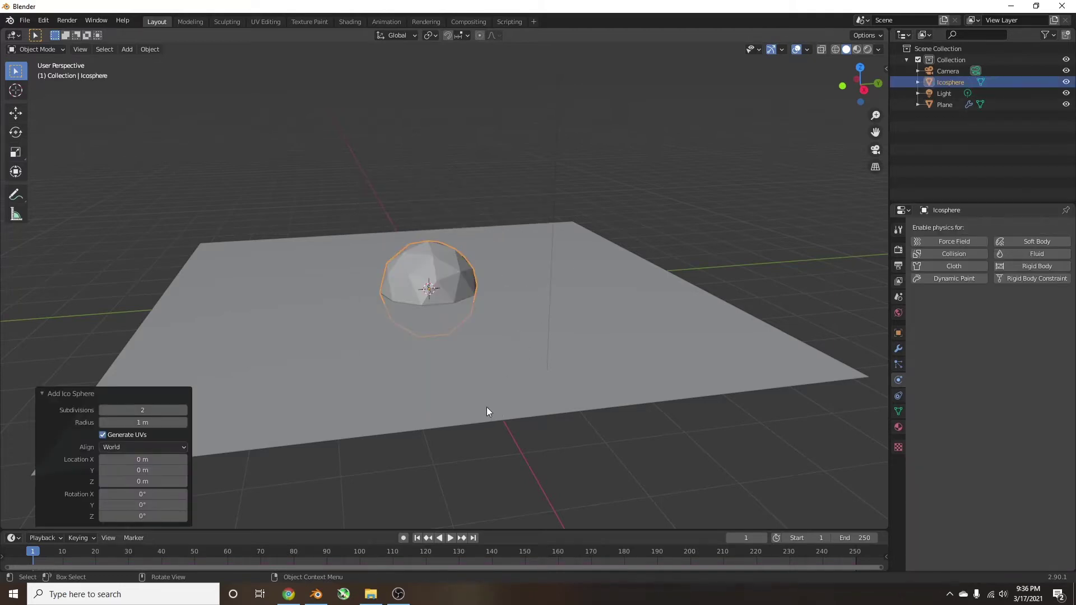
key(g)
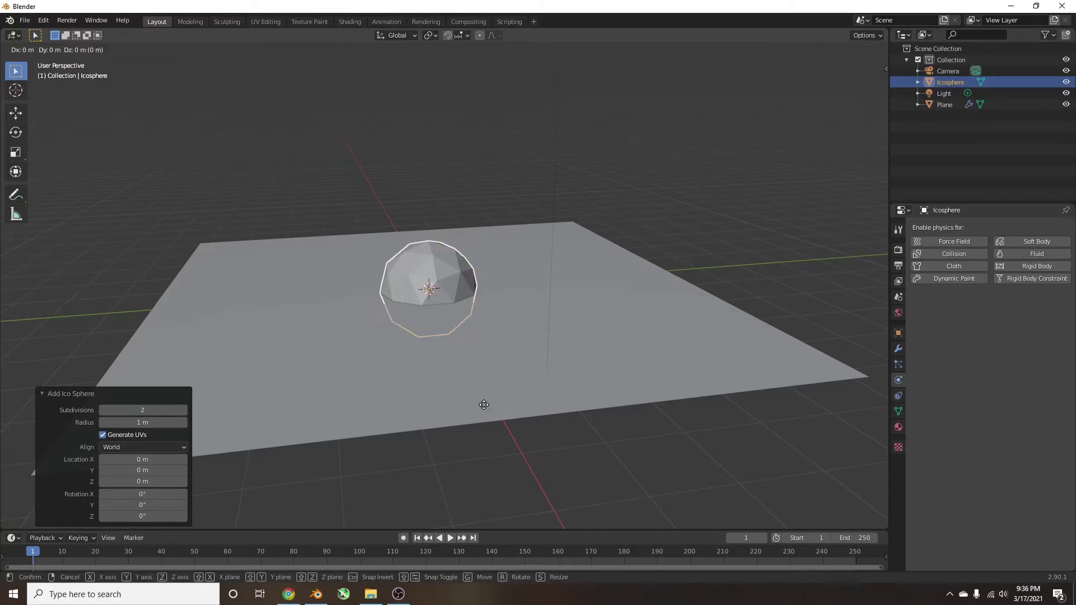
key(z)
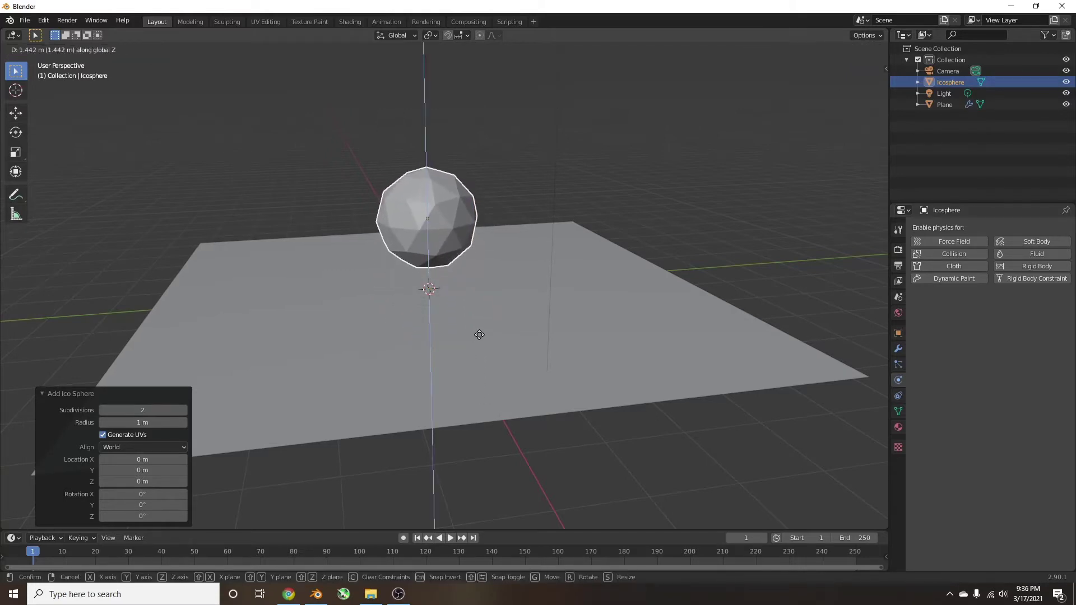
click(480, 337)
Enable Dynamic Paint on the icosphere, add it as a brush and choose Mesh Volume as the paint source
middle_drag(500, 341, 524, 326)
scroll(523, 324, up, 2)
shift+middle_drag(497, 282, 497, 336)
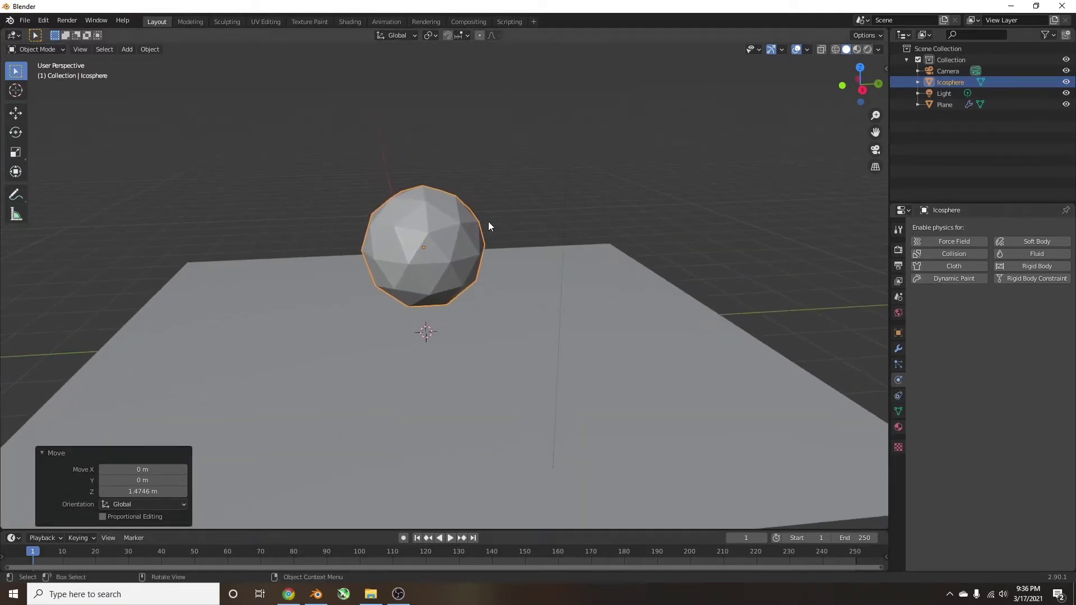
click(963, 279)
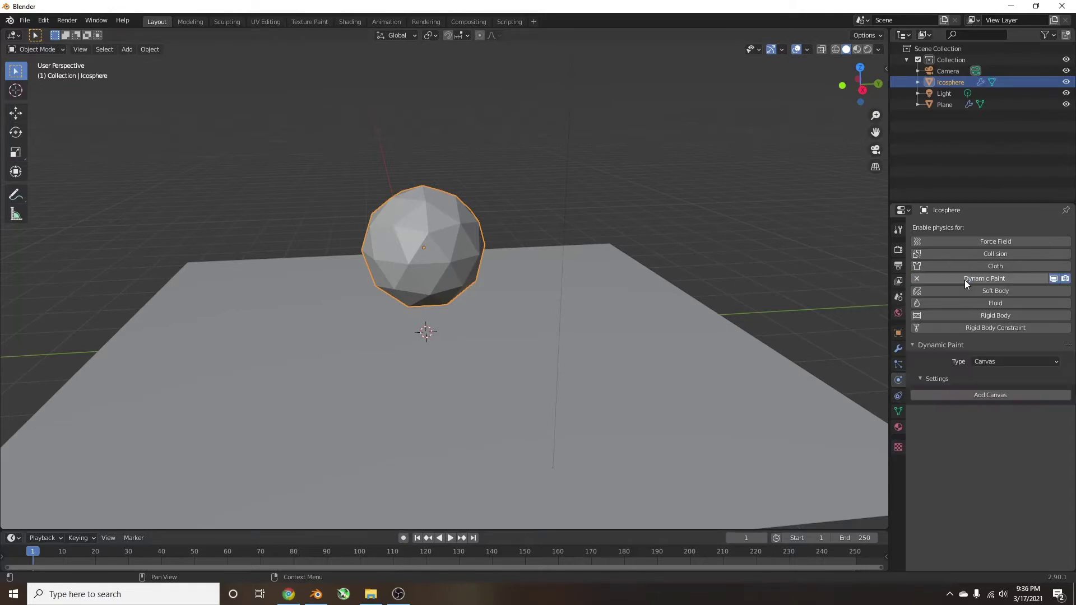
click(990, 360)
click(998, 387)
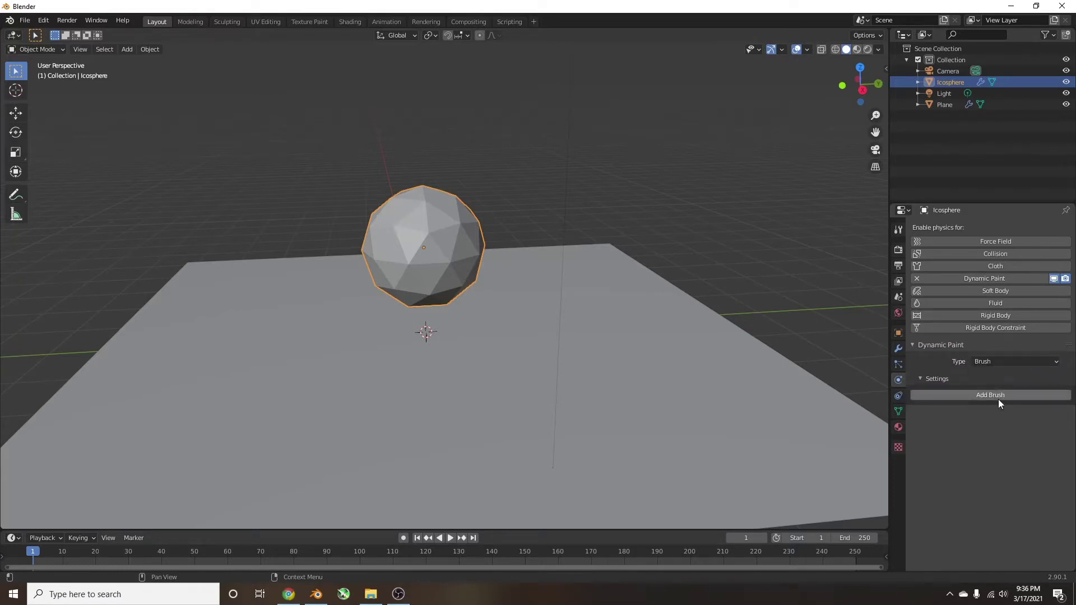
click(1000, 395)
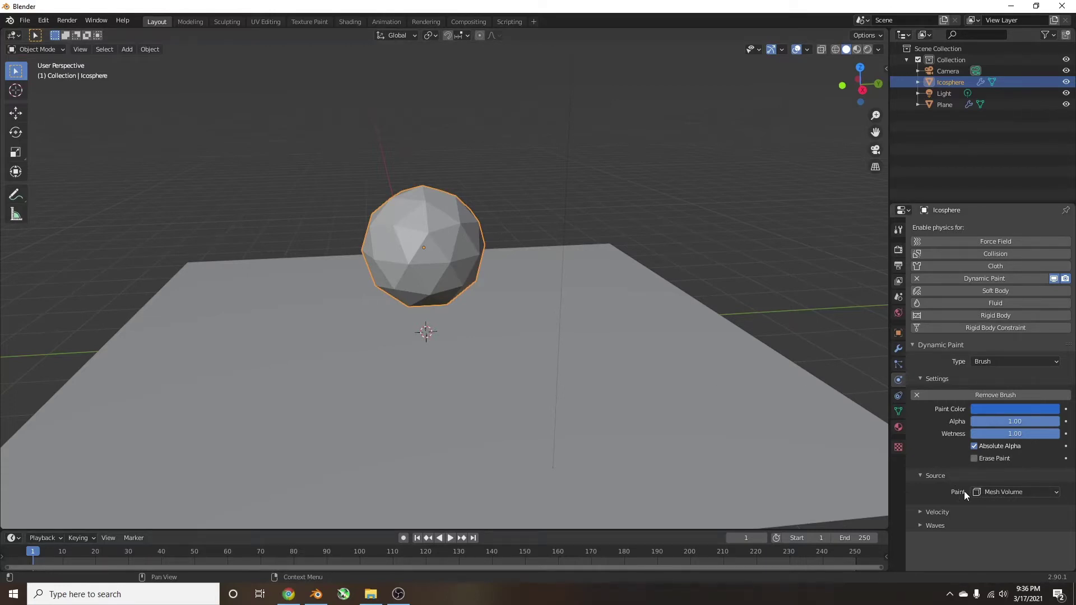
click(990, 492)
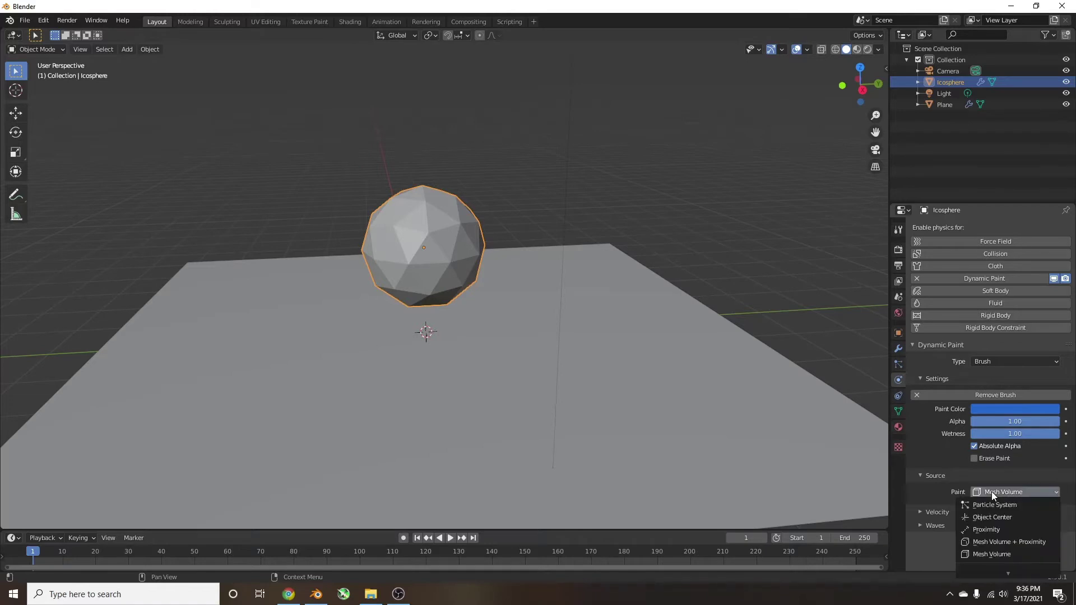
click(1013, 556)
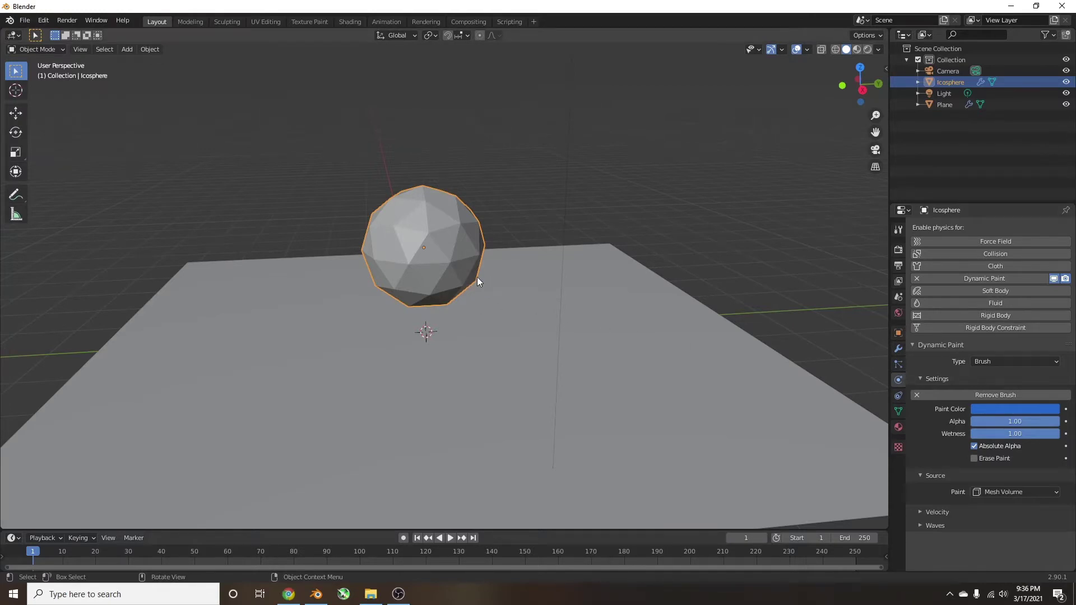
Move the icosphere about 0.83 m higher above the plane, shifting it about 0.48 m along Y
key(g)
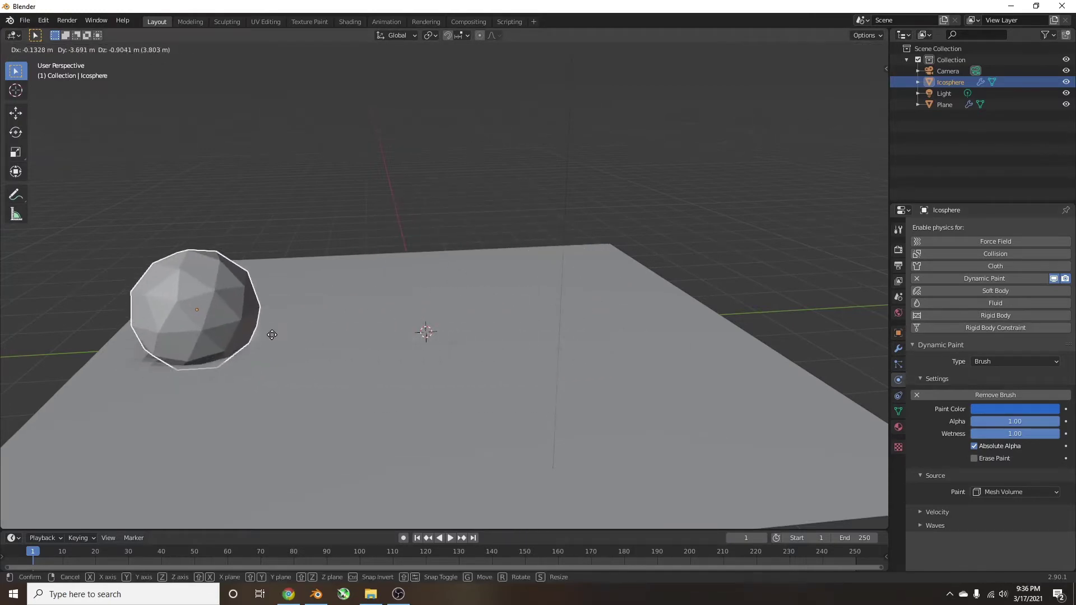
click(475, 320)
shift+middle_drag(475, 319, 533, 270)
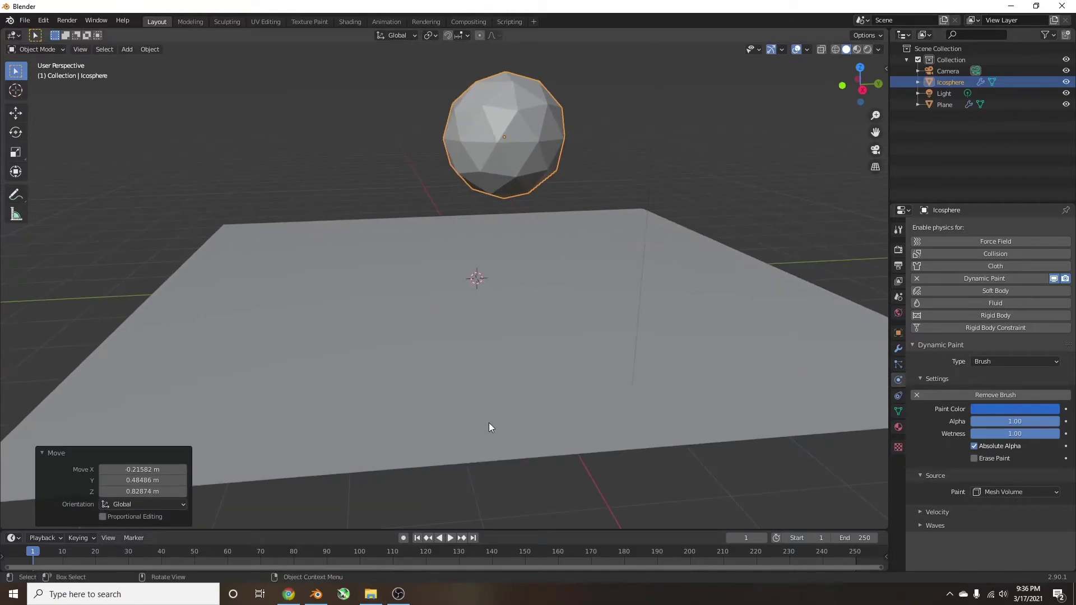
Play the animation while moving the icosphere through the plane, leave the sphere above the surface and stop playback
key(space)
key(g)
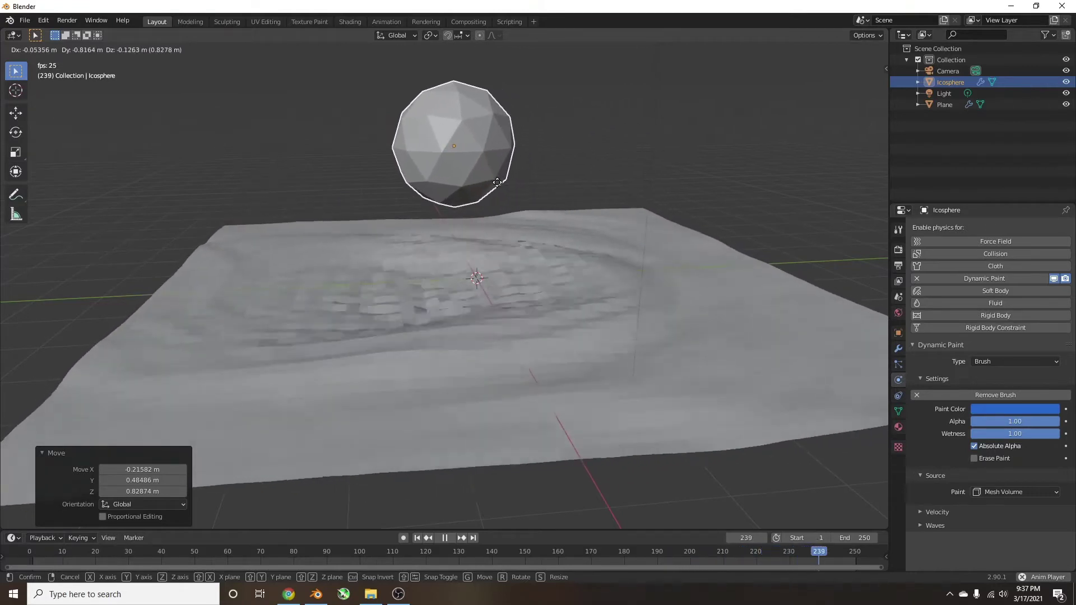
click(497, 182)
key(space)
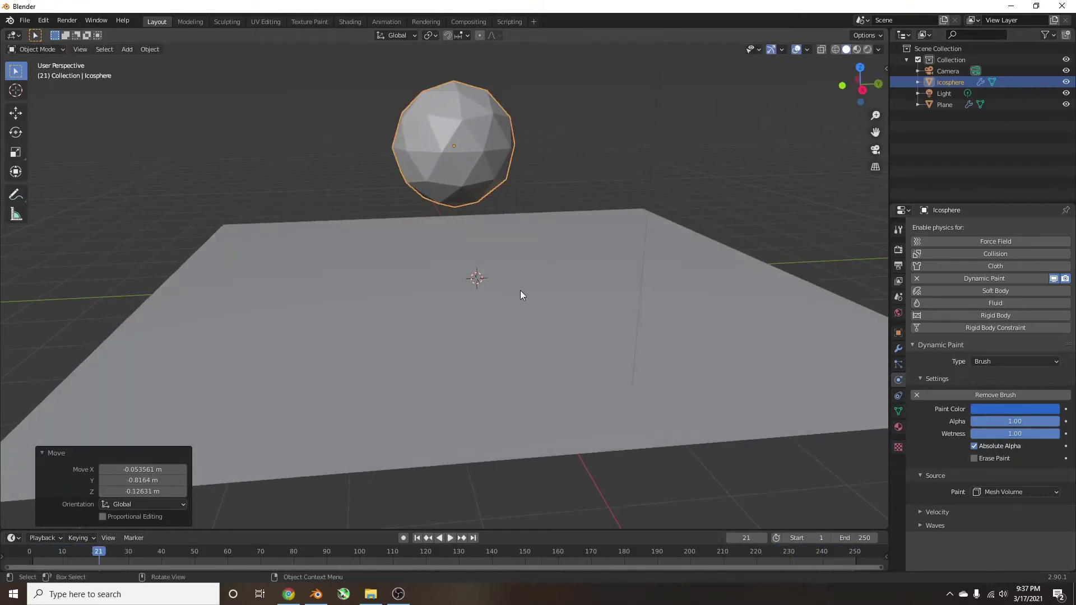
Create a new material on the plane and display the viewport in Material Preview shading
click(461, 333)
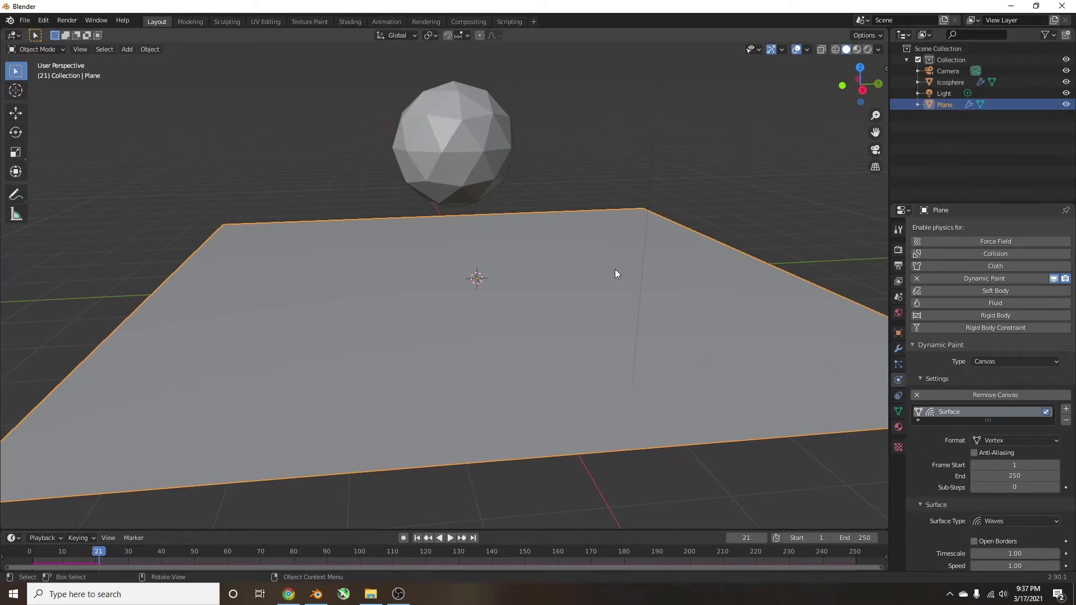
click(897, 427)
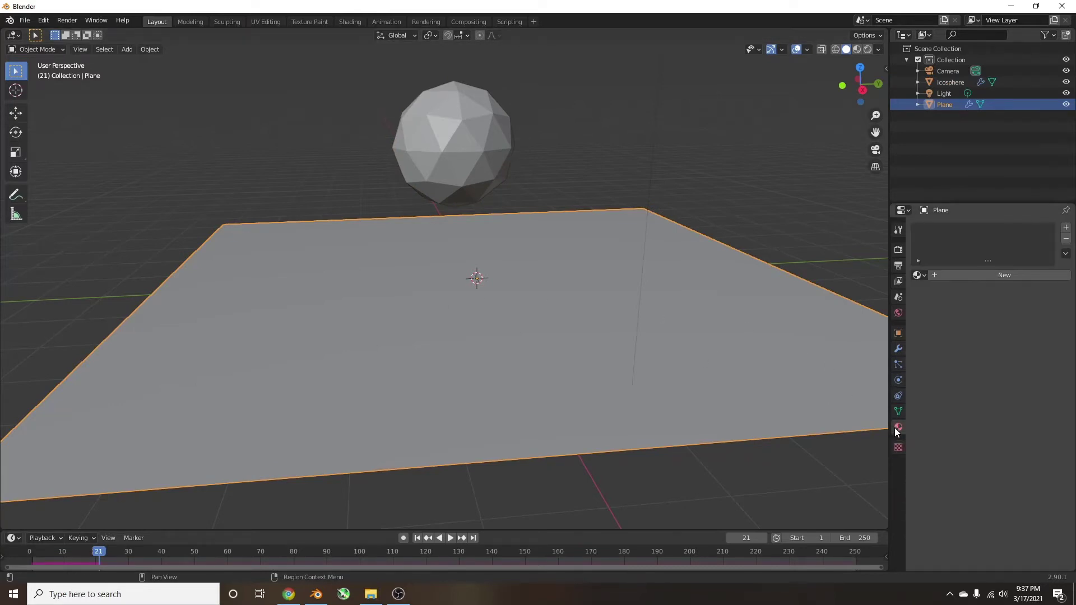
click(941, 275)
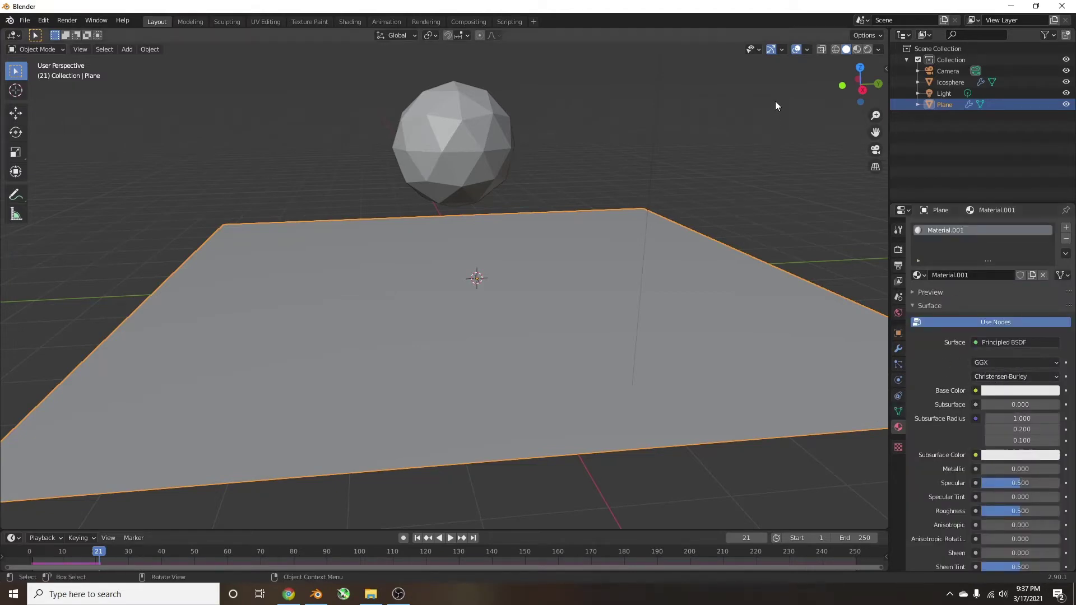
click(857, 52)
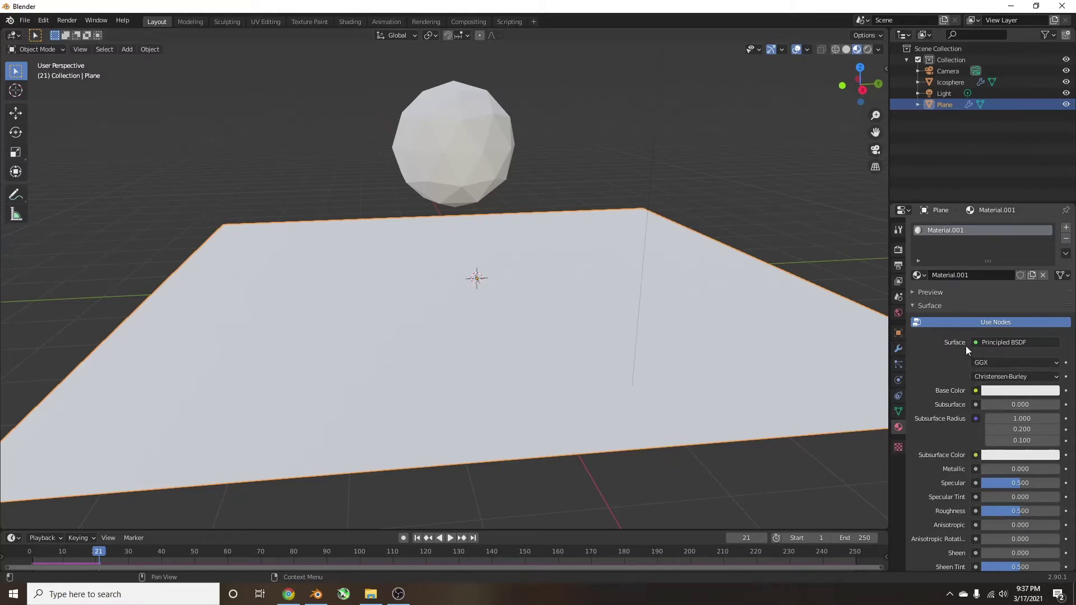
Set the plane material's surface to Glass BSDF and lower its roughness to 0
click(995, 343)
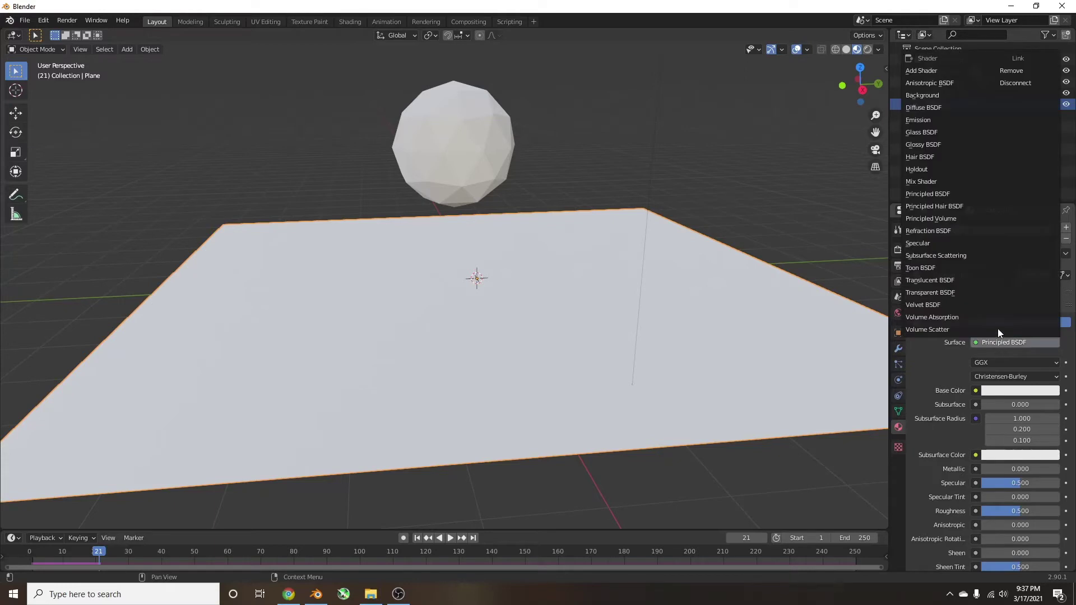
click(923, 132)
mouse_move(657, 318)
middle_down()
mouse_move(711, 349)
mouse_move(763, 318)
mouse_move(724, 294)
mouse_move(657, 307)
mouse_move(650, 326)
middle_up()
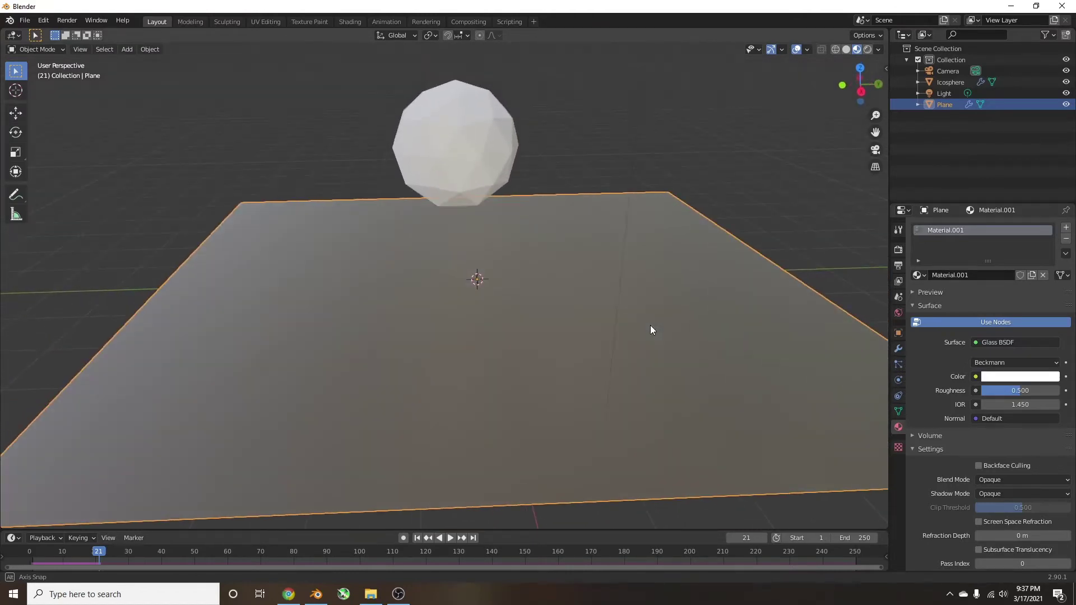
drag(1011, 391, 984, 391)
middle_drag(650, 389, 608, 328)
Lower the icosphere into the plane, play the animation, and move the sphere around before lifting it about 1.59 m to test the ripples
click(460, 168)
middle_drag(464, 187, 530, 253)
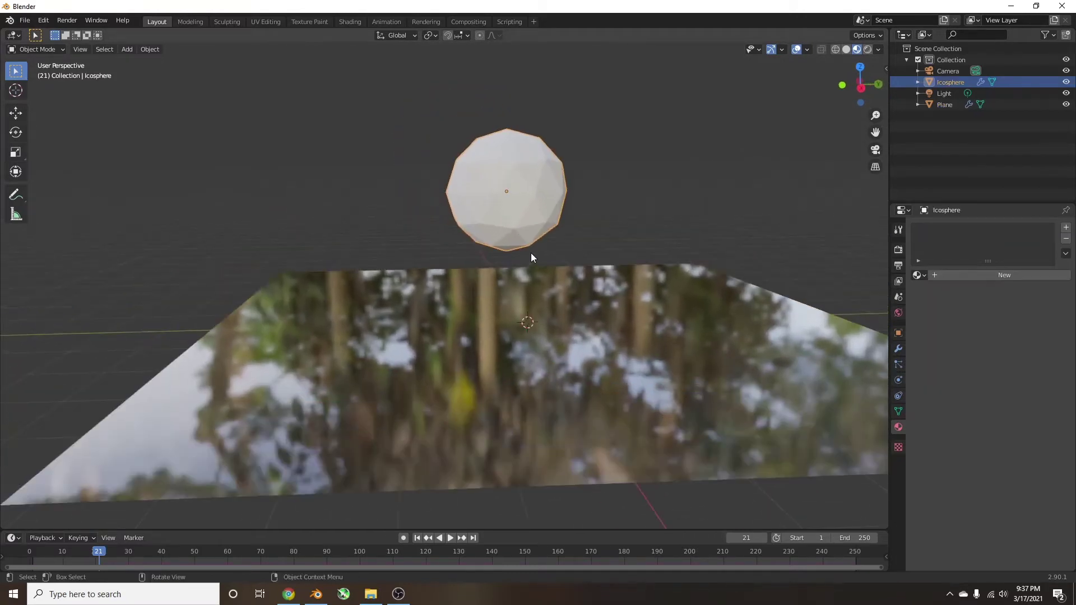
key(g)
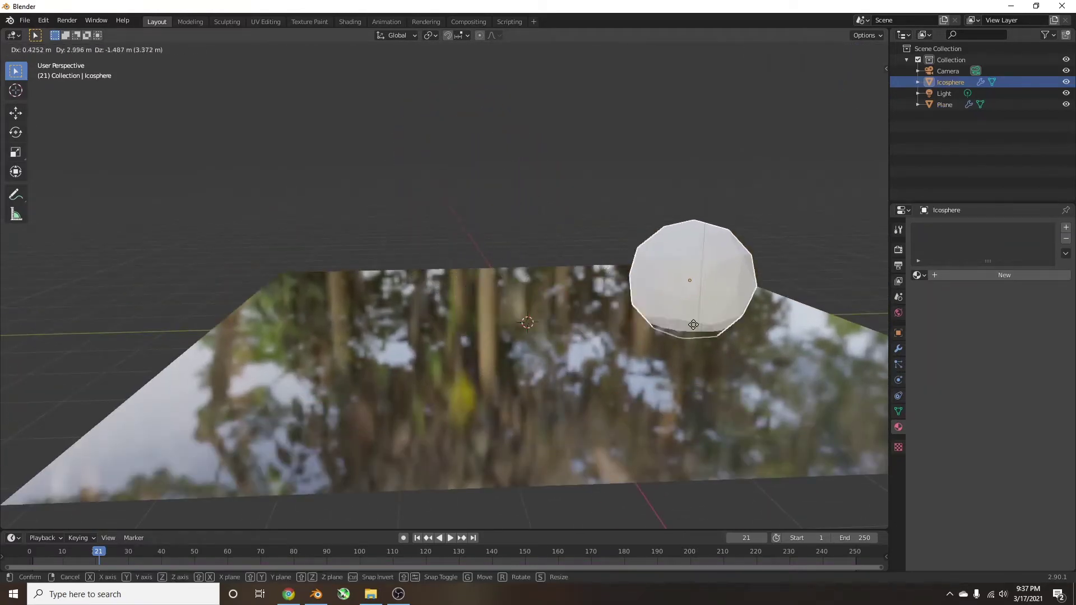
click(509, 390)
key(space)
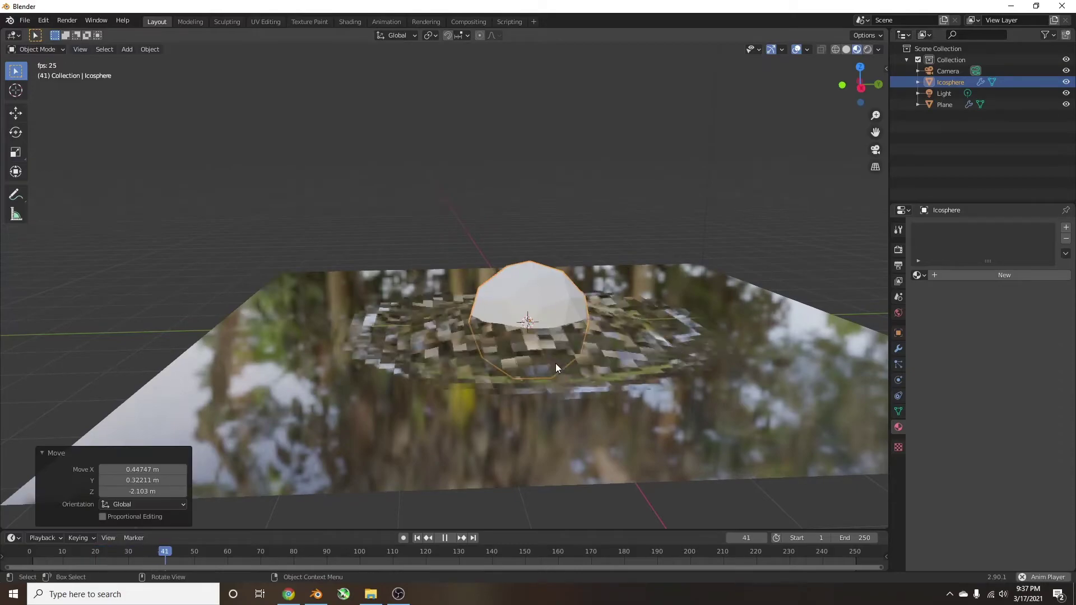
key(g)
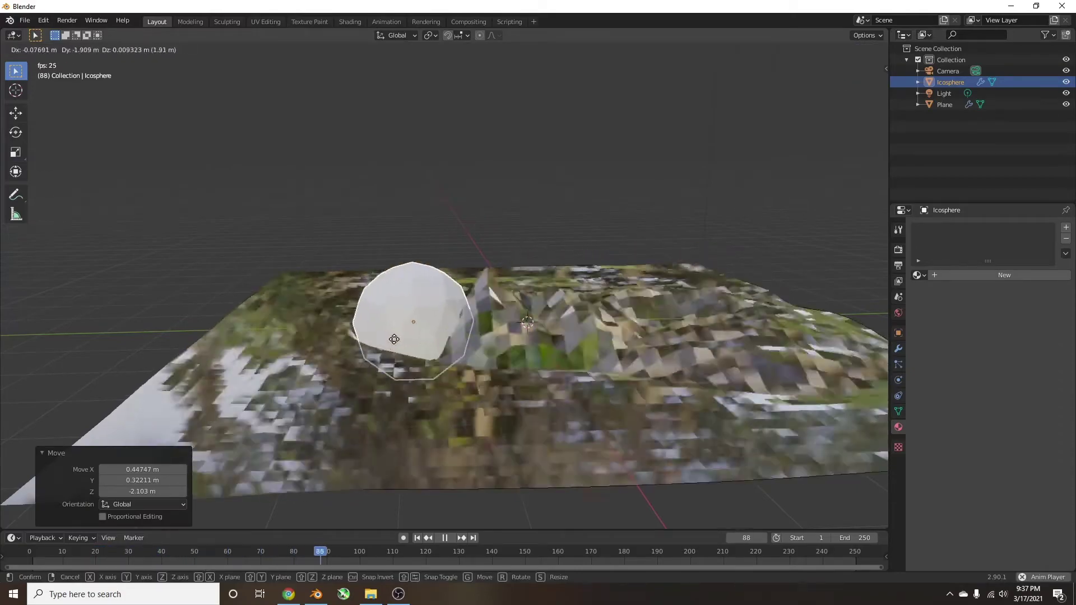
click(500, 230)
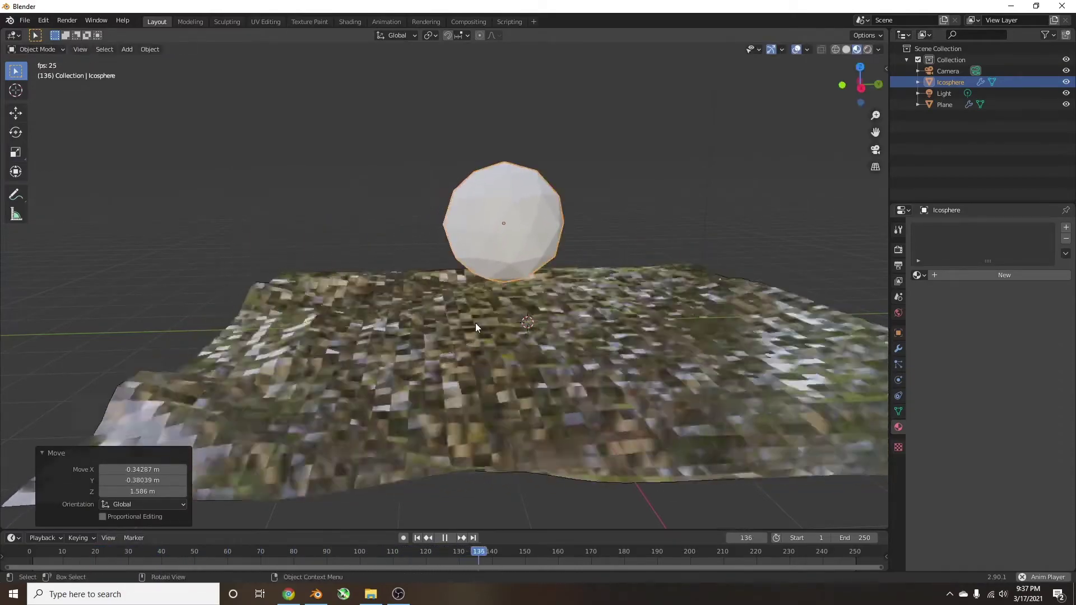
middle_drag(475, 323, 571, 327)
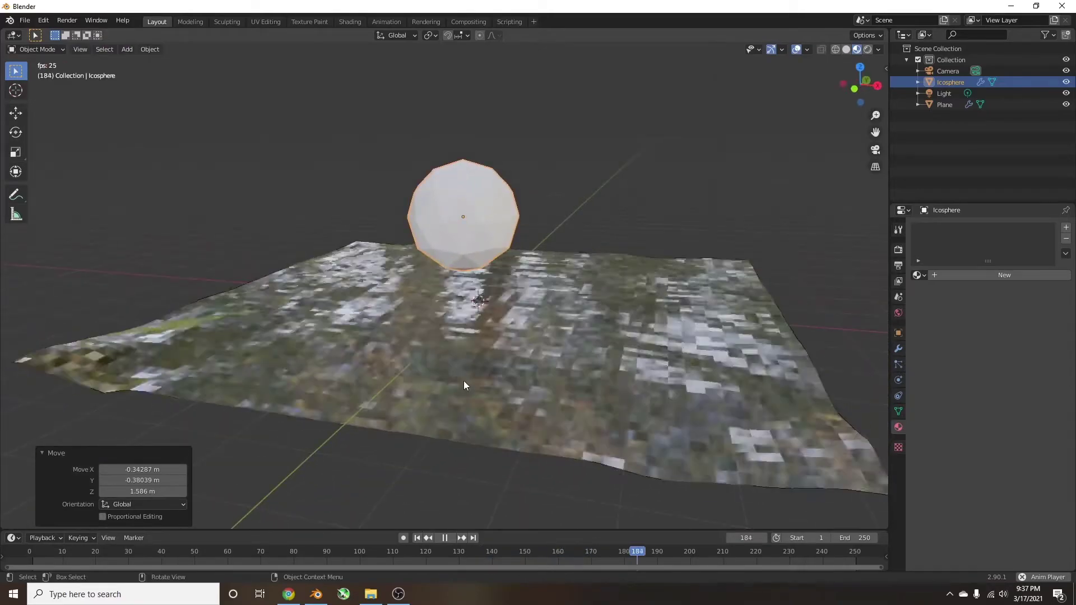
Apply smooth shading to the plane
click(522, 357)
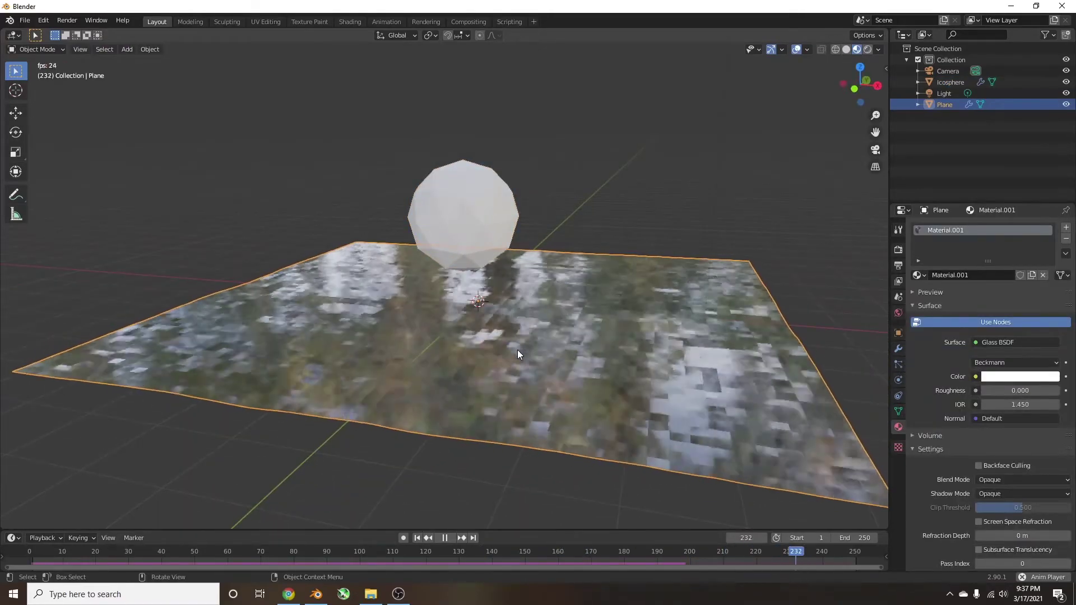
right_click(517, 348)
click(519, 349)
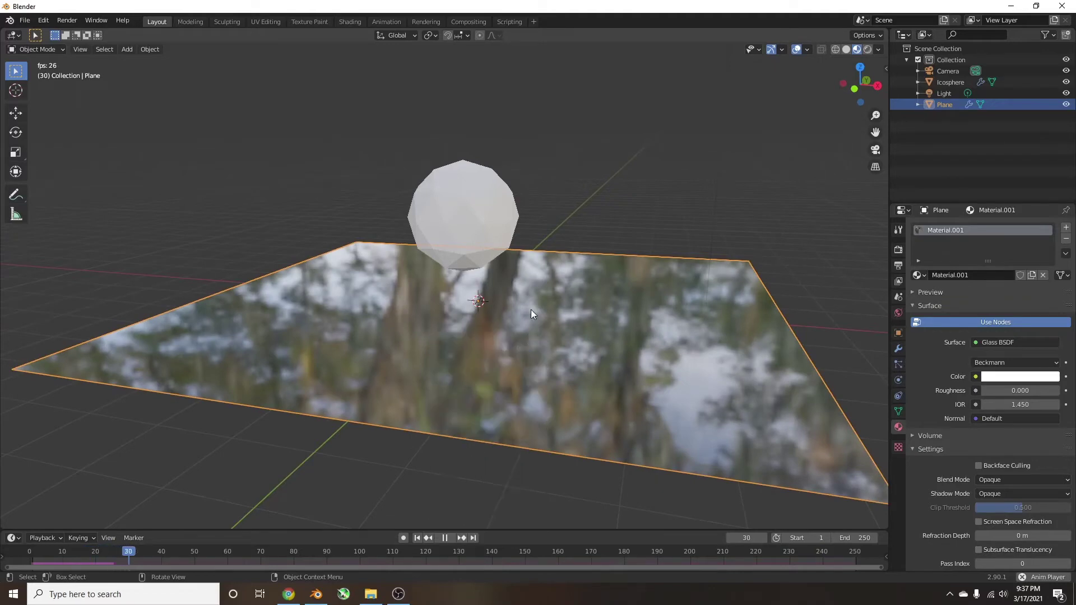
Move the icosphere through the smooth water during playback, placing it about 2.93 m along negative Y, and inspect the ripples up close
click(519, 255)
middle_drag(520, 255, 474, 272)
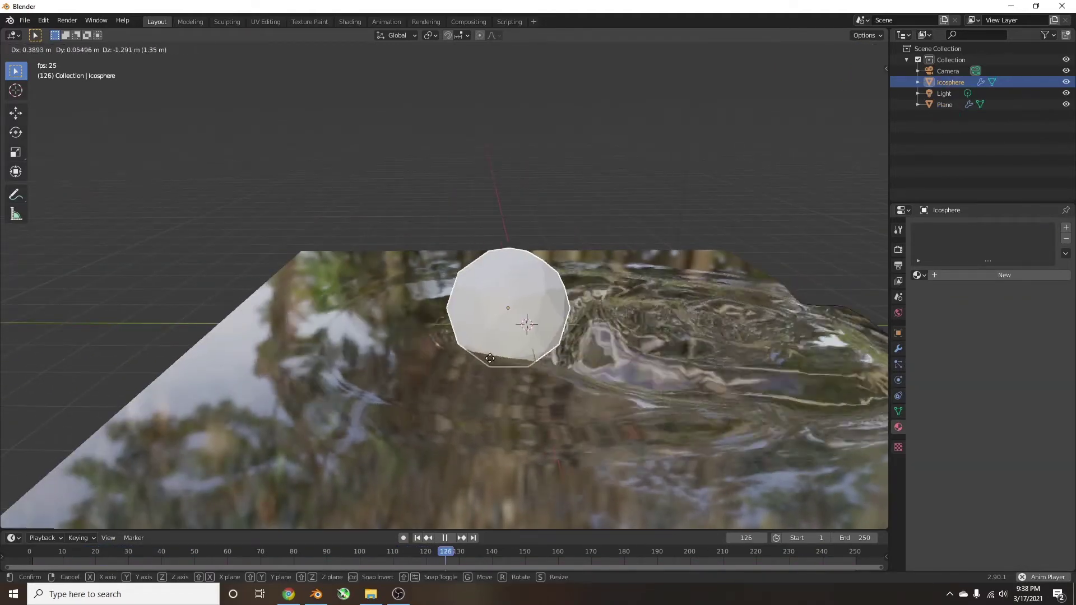
click(304, 352)
middle_drag(500, 356, 519, 335)
scroll(604, 343, up, 3)
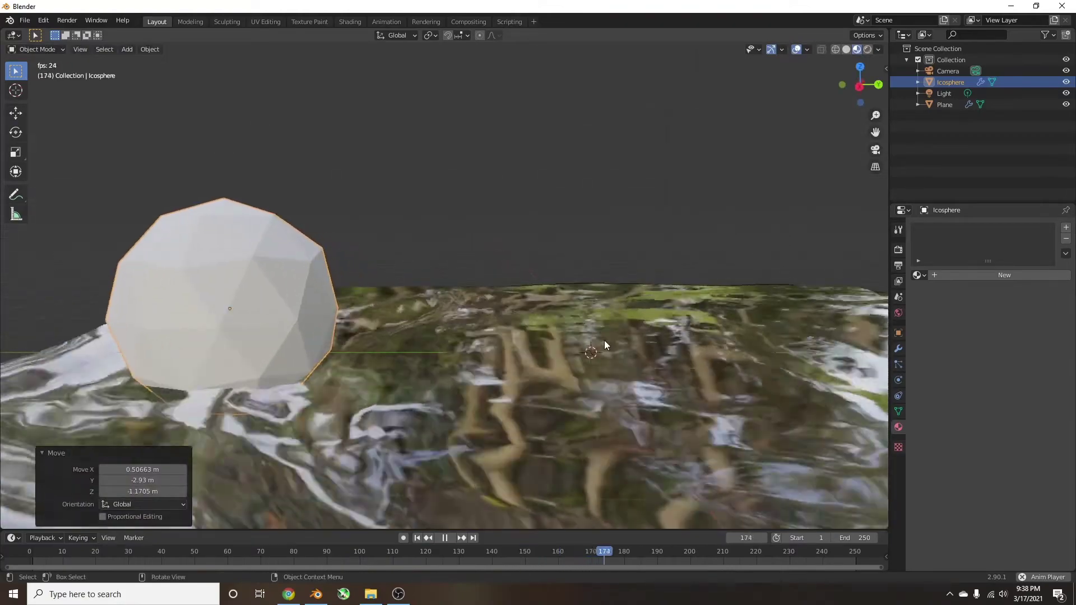
shift+middle_drag(607, 358, 589, 331)
scroll(595, 322, down, 3)
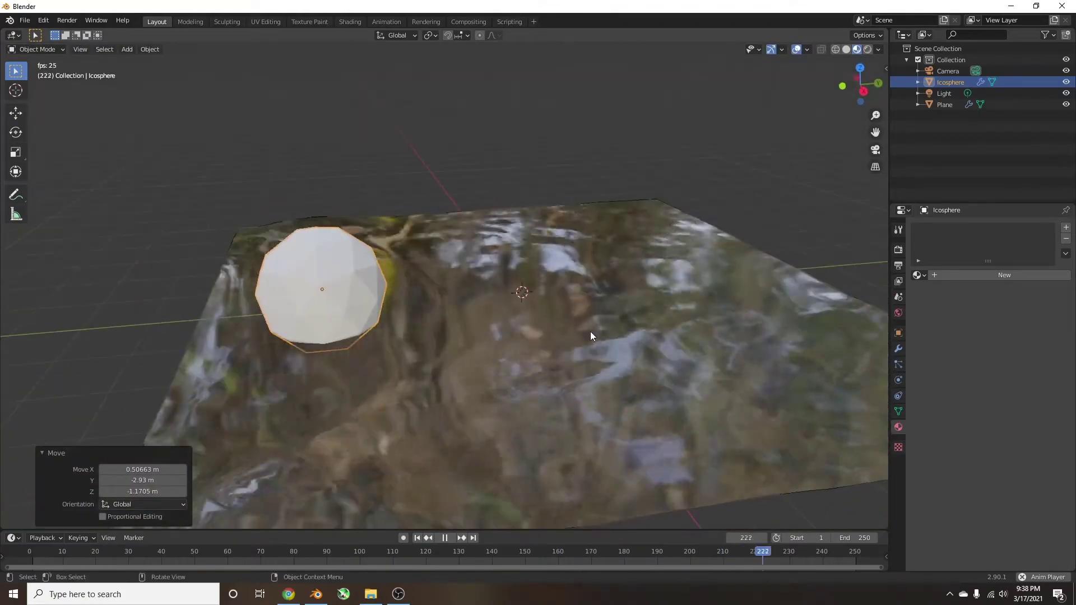
Tint the plane's glass material pale cyan with hue 0.514 and saturation 0.147
click(582, 329)
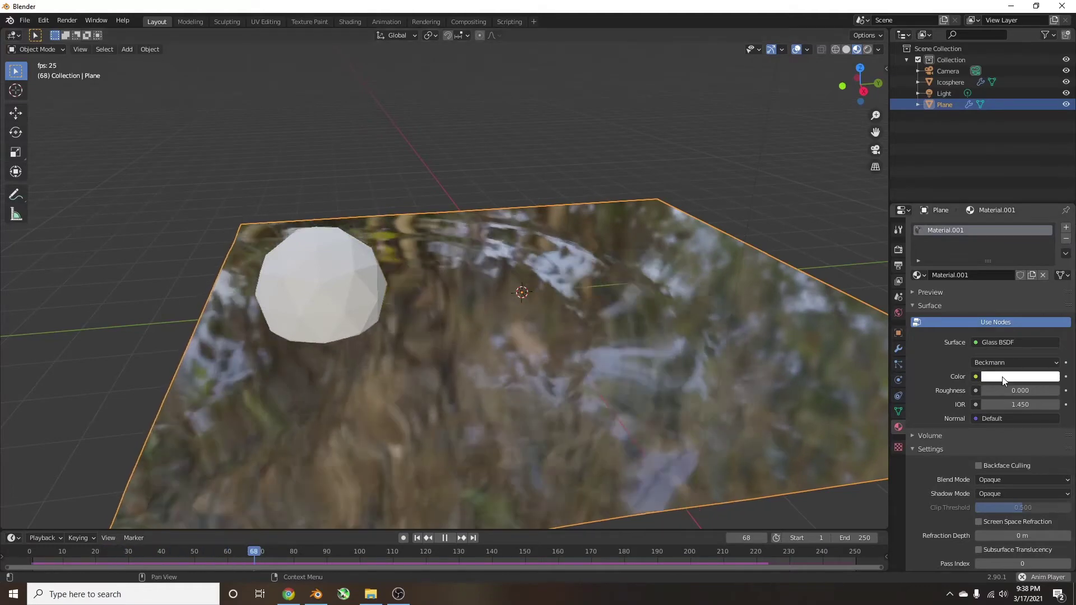
click(1003, 380)
click(1001, 250)
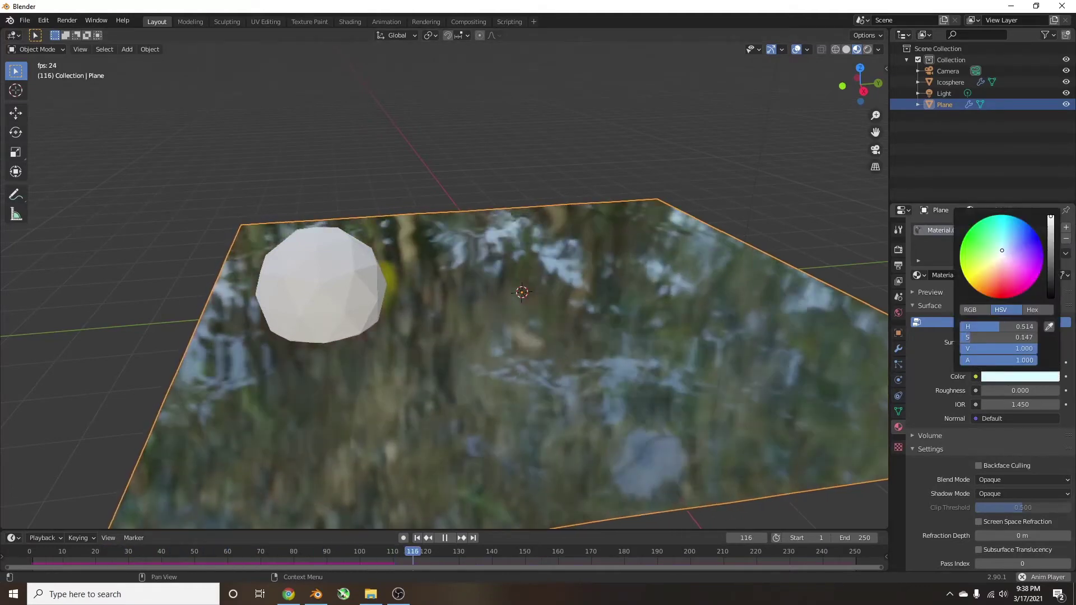
click(705, 169)
middle_drag(705, 169, 712, 193)
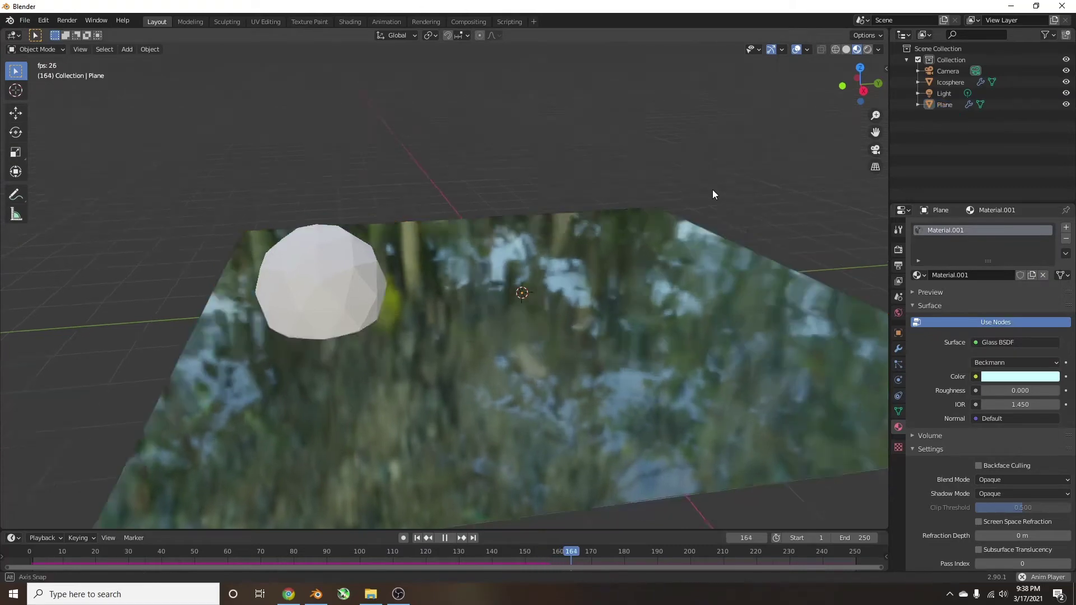
Move the icosphere across the tinted water during playback and leave it partly submerged near the plane's center
click(384, 261)
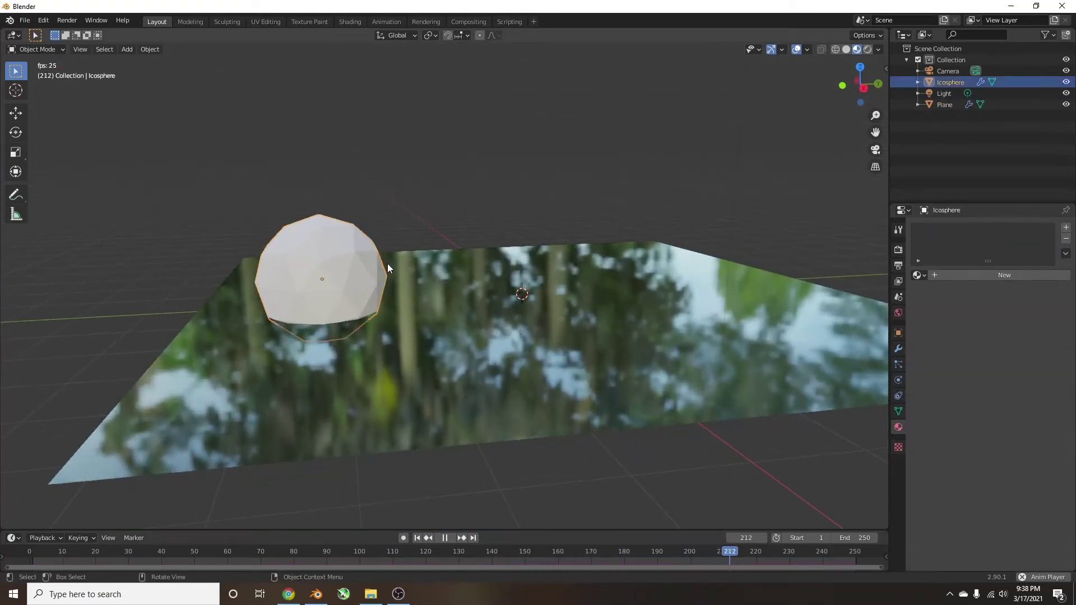
key(g)
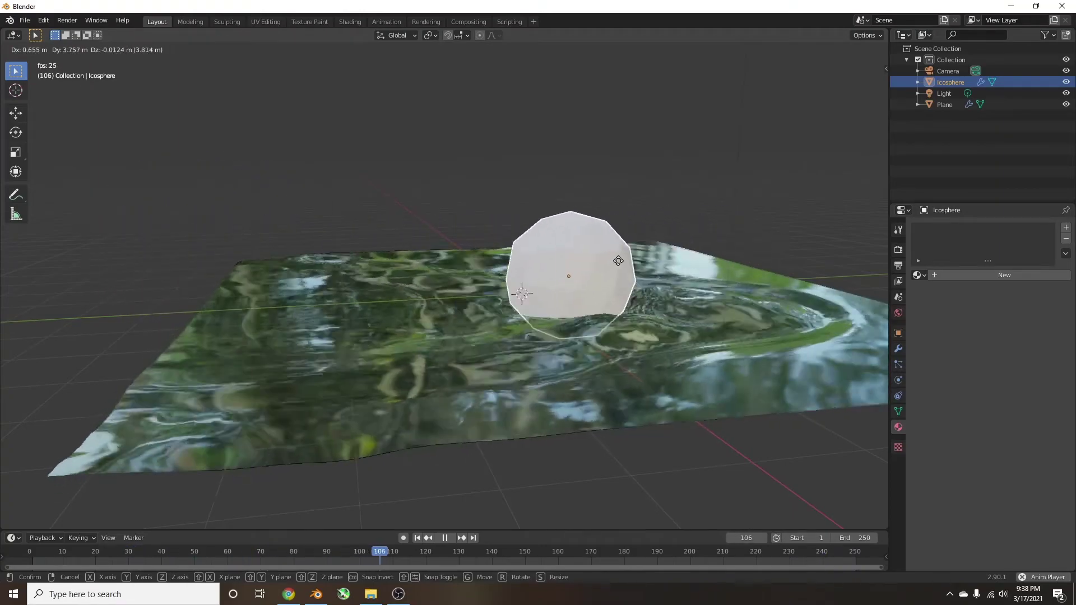
click(519, 263)
Set the wave speed of the plane's Dynamic Paint canvas to 0.81
click(681, 311)
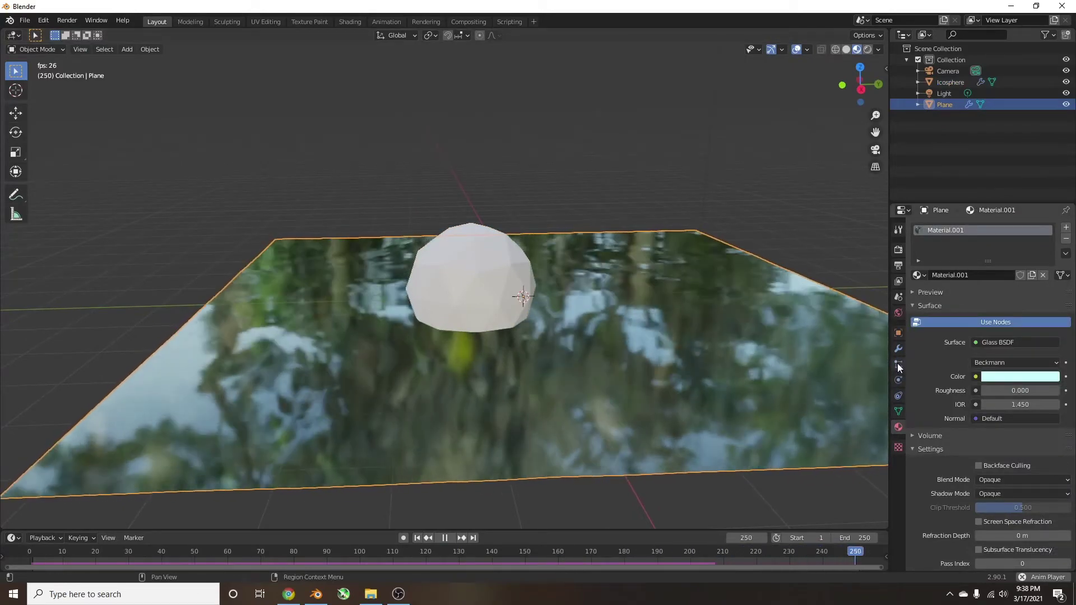
click(898, 394)
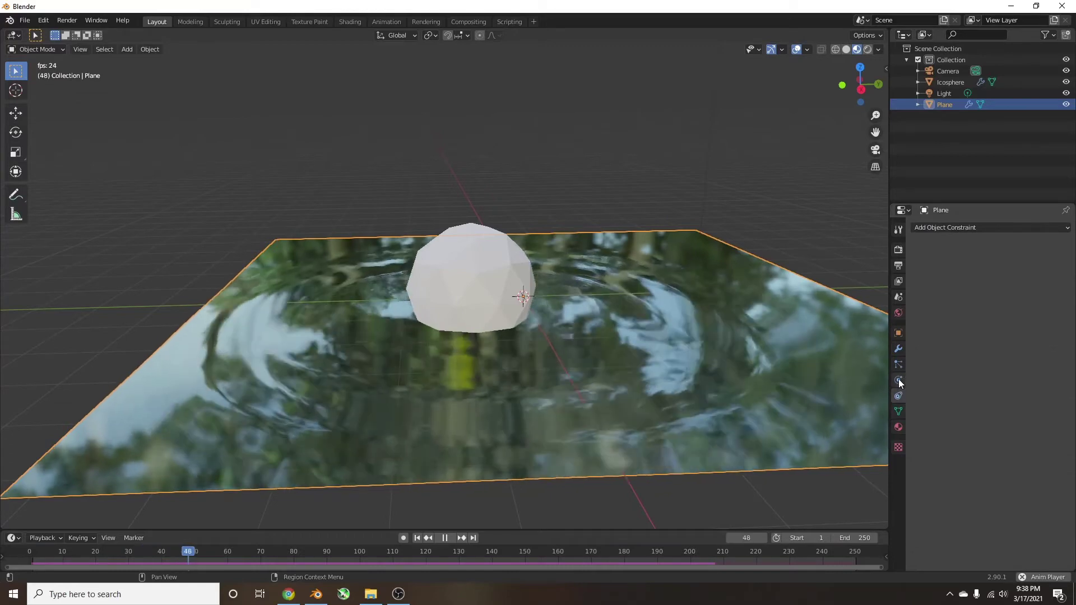
click(898, 379)
scroll(986, 314, down, 5)
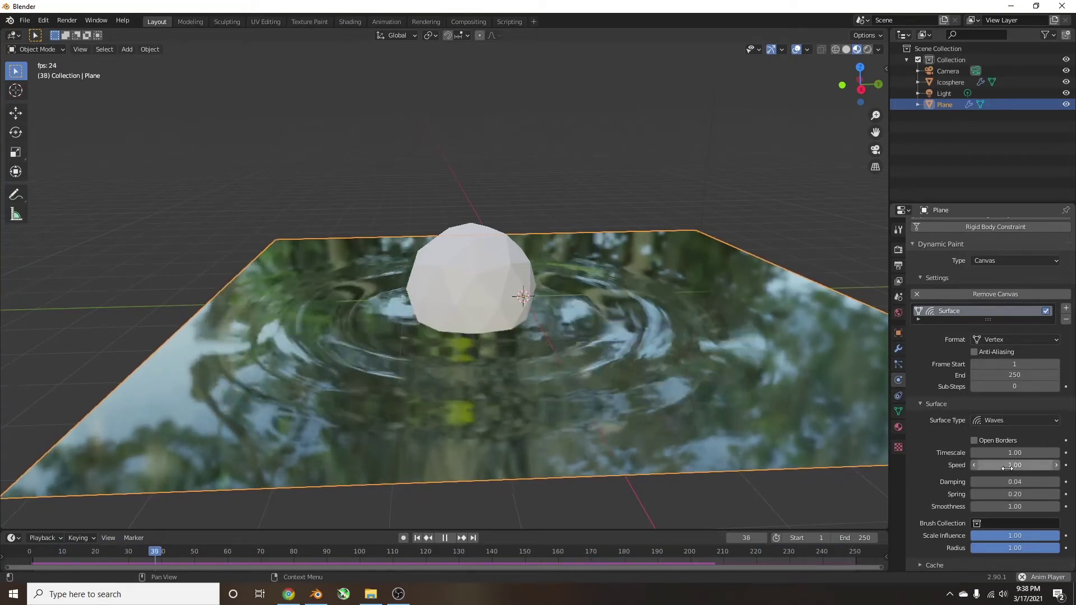
drag(1007, 469, 992, 468)
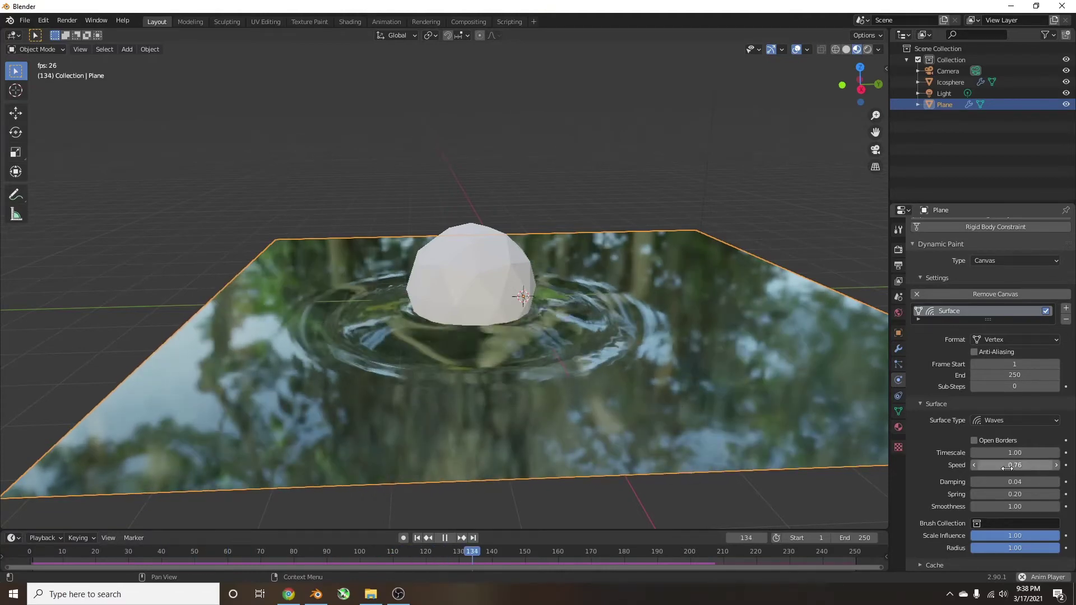
mouse_move(1007, 468)
mouse_down()
mouse_move(1039, 468)
mouse_move(1003, 468)
mouse_up()
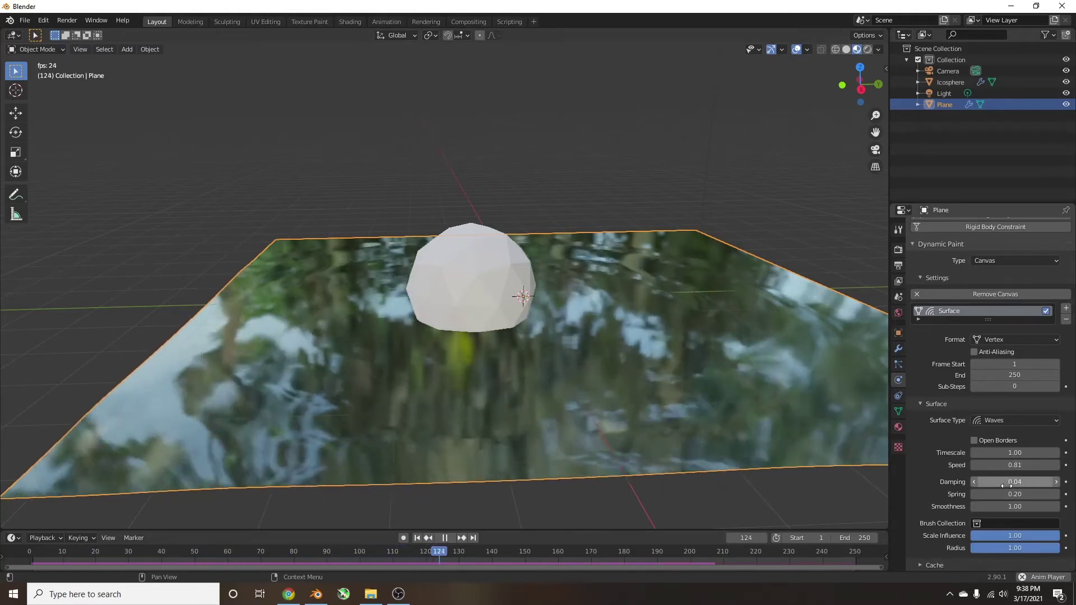
Set the plane's wave damping to 0.05 and spring to 0.65
drag(1015, 482, 1025, 482)
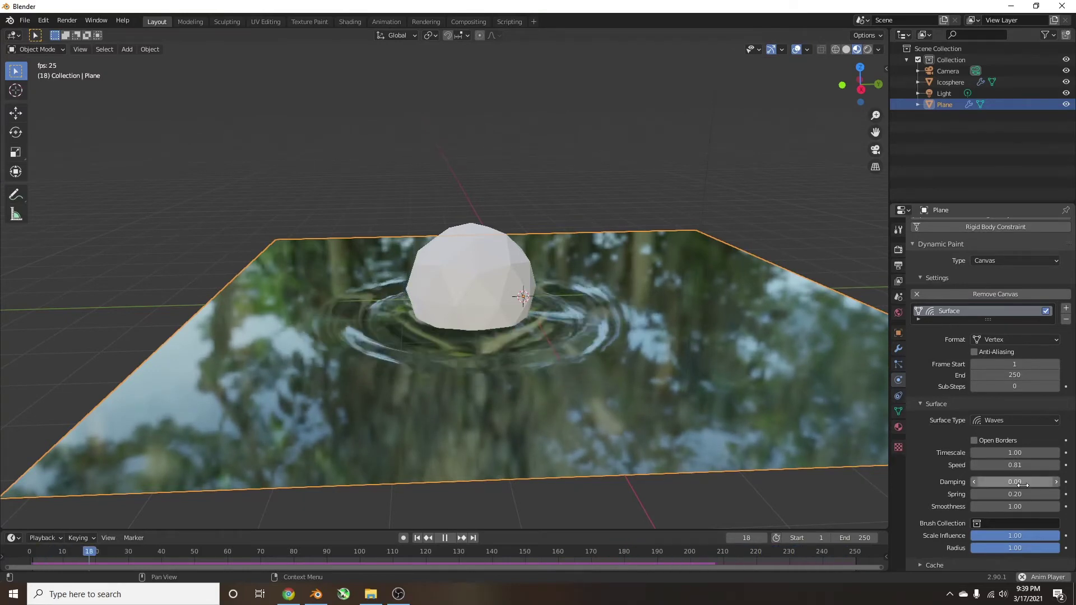
drag(1022, 485, 1017, 485)
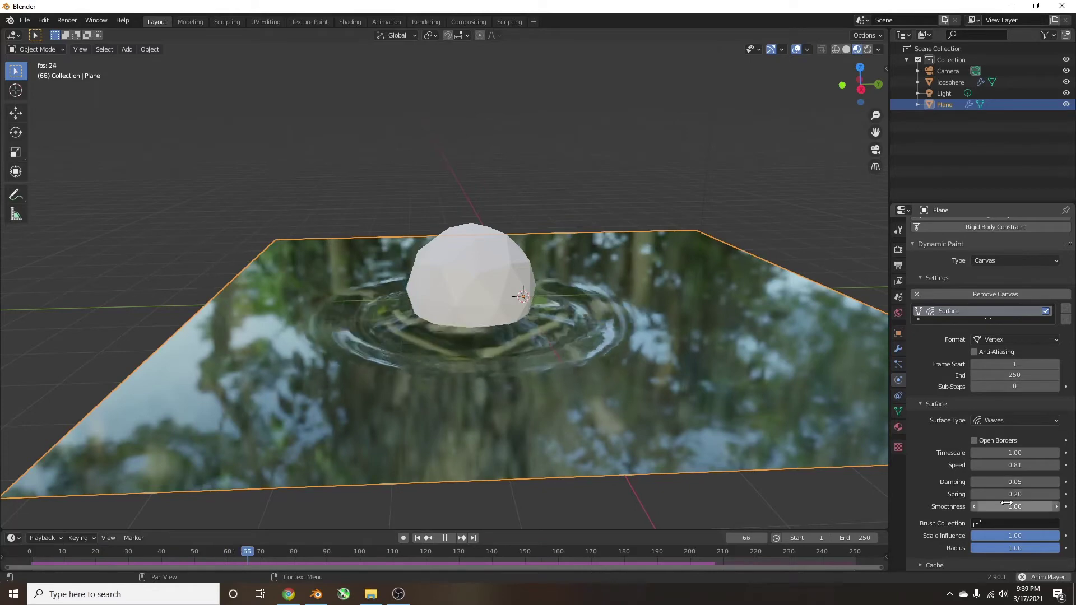
drag(1033, 496, 1029, 496)
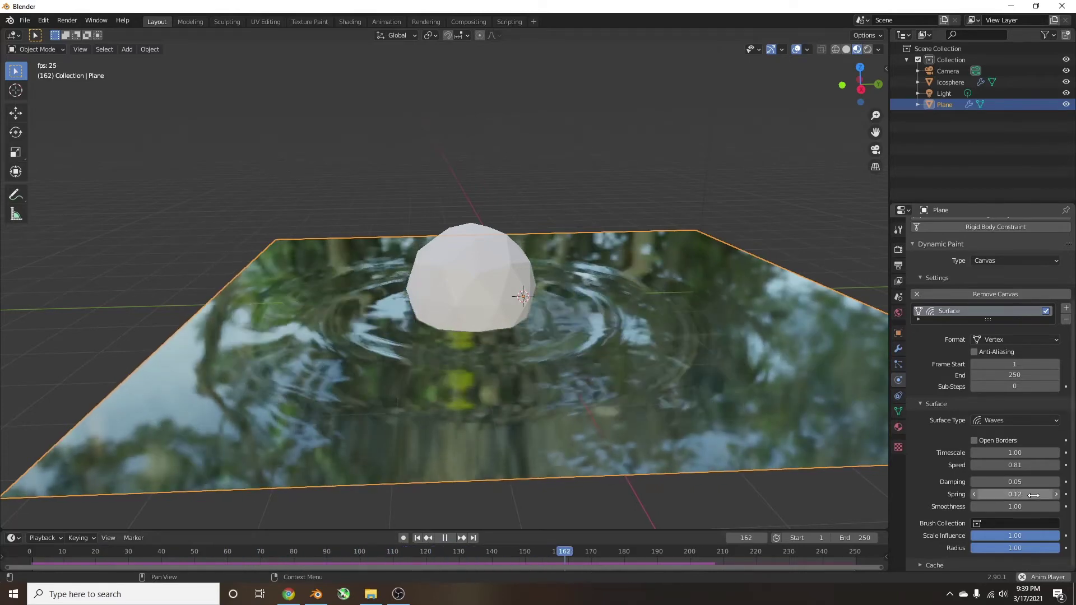
drag(1033, 494, 1051, 494)
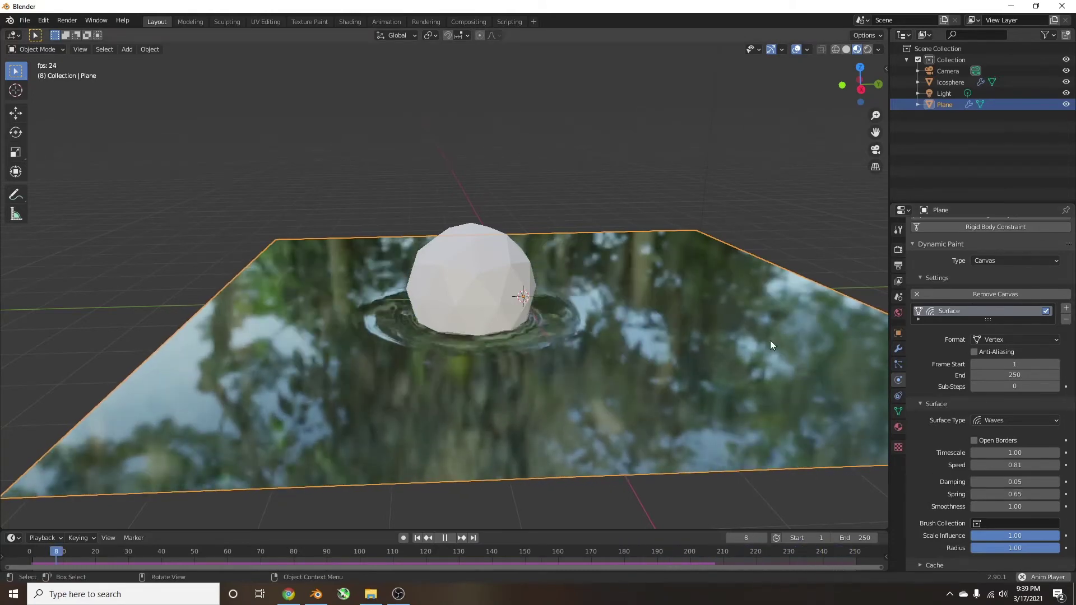
Set the plane's wave spring to 0.29 and test it by moving the icosphere across the water about 3.01 m in Y and 0.41 m up
drag(1031, 494, 1010, 494)
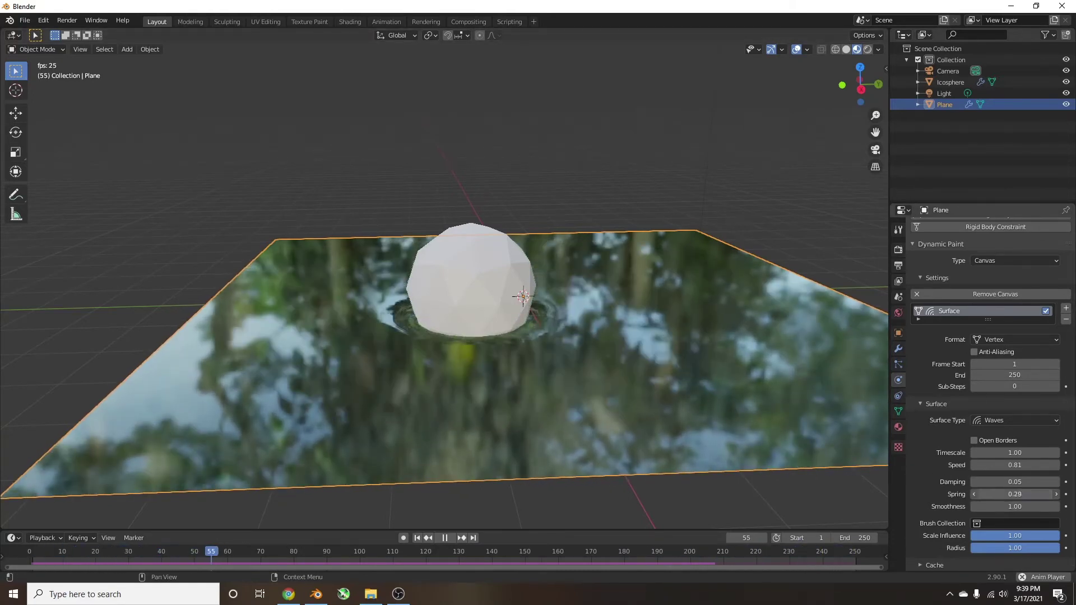
click(471, 295)
key(g)
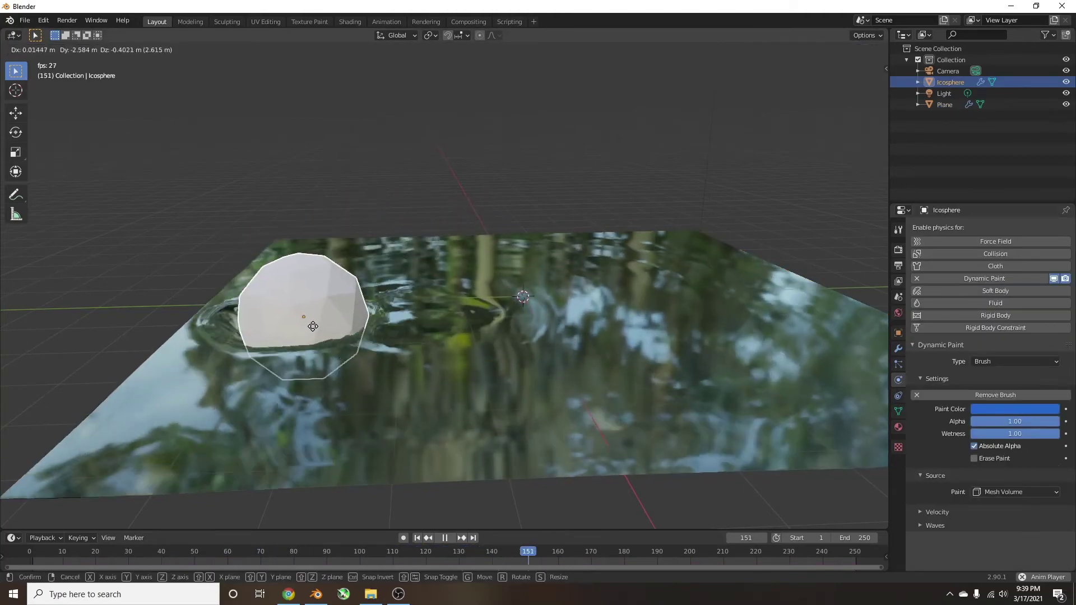
click(681, 263)
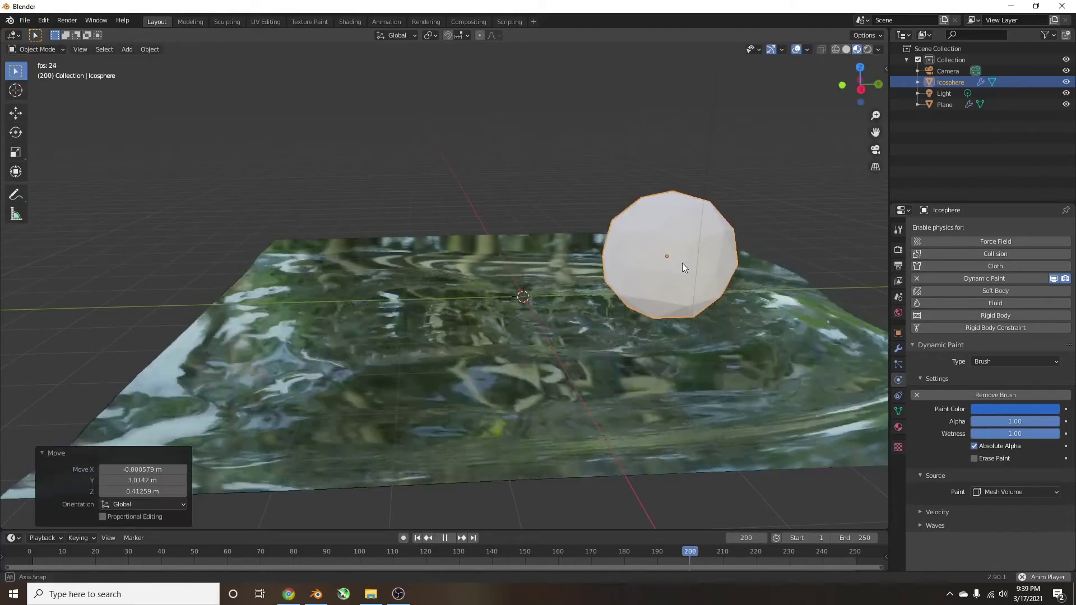
Move the icosphere about 7.16 m along the global Y axis so that it sits clear of the water plane
middle_drag(681, 263, 563, 333)
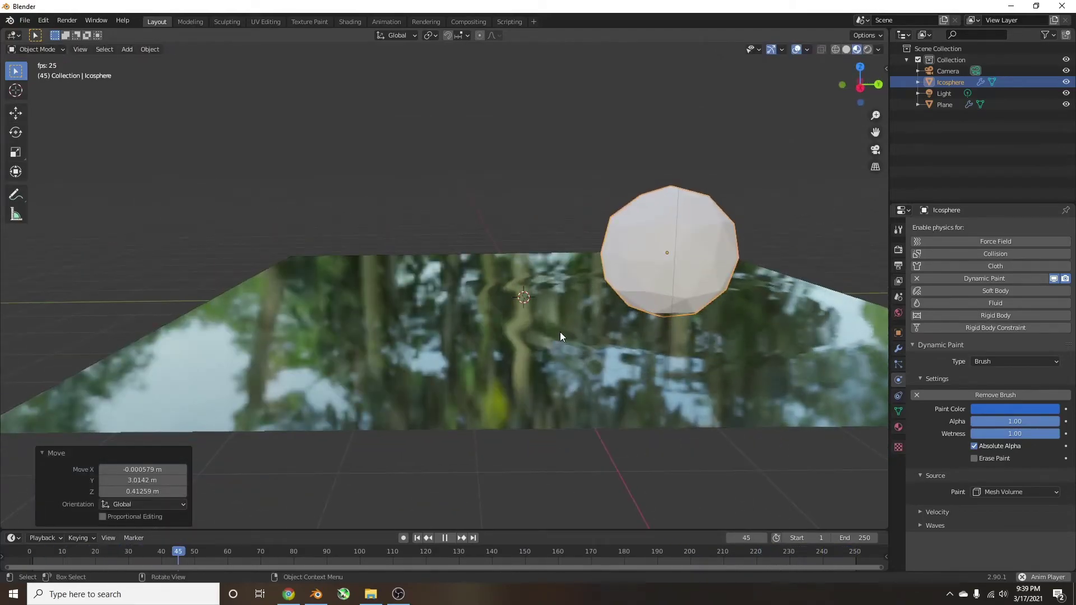
middle_drag(613, 335, 525, 372)
key(g)
key(y)
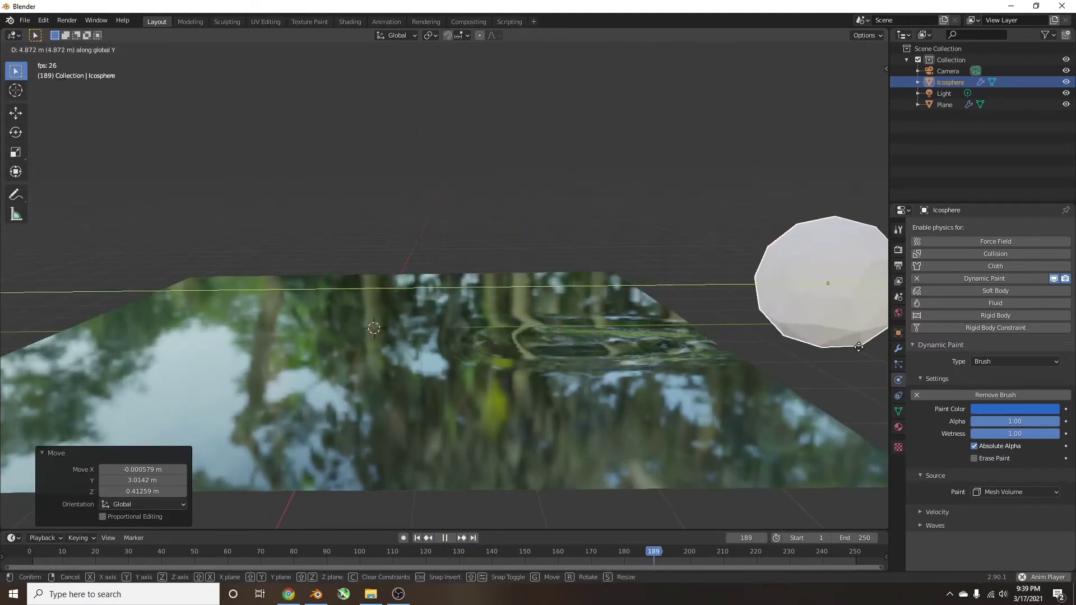
click(424, 295)
middle_drag(422, 294, 564, 266)
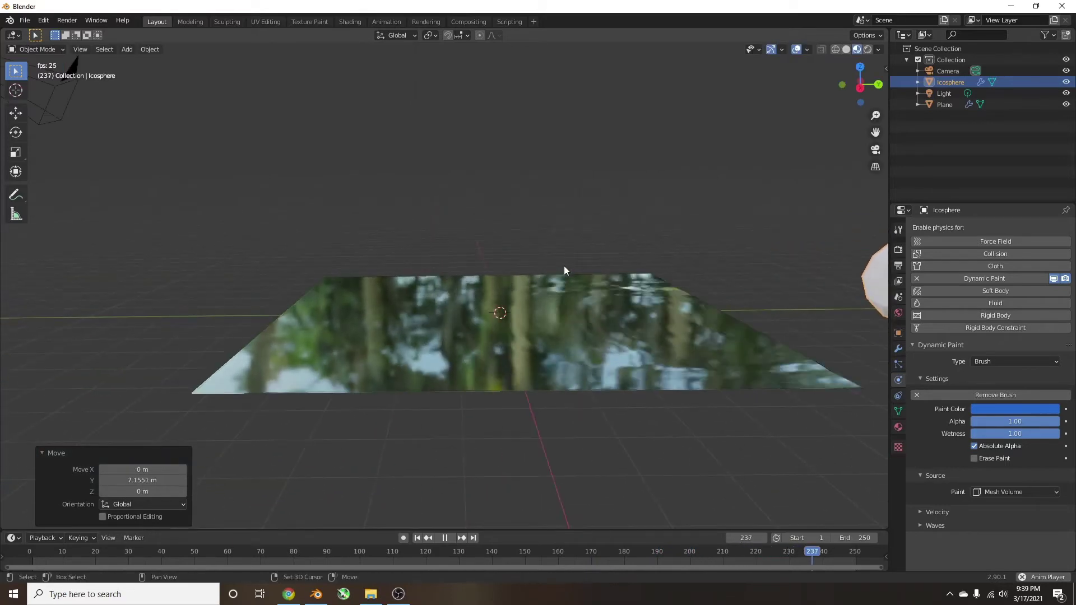
Duplicate the water plane and place the copy about 5.69 m above it along Z
click(552, 209)
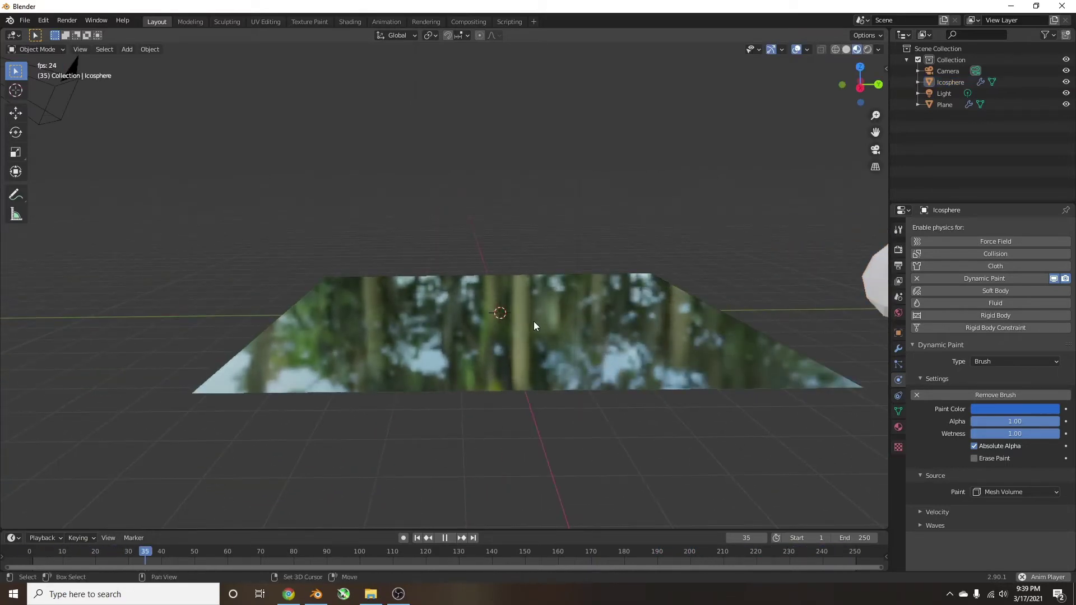
click(532, 328)
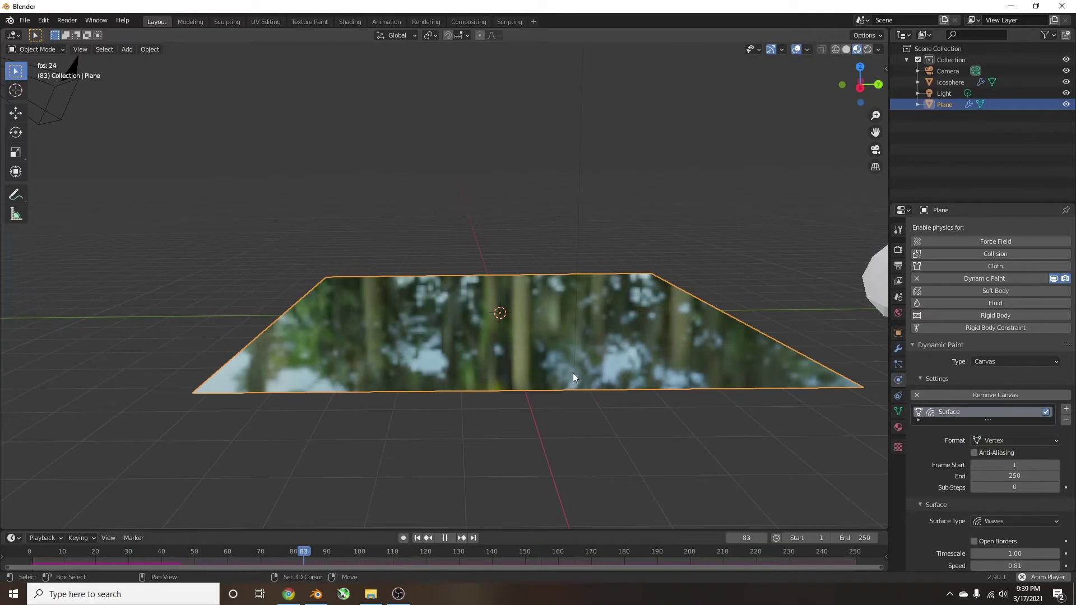
key(shift+d)
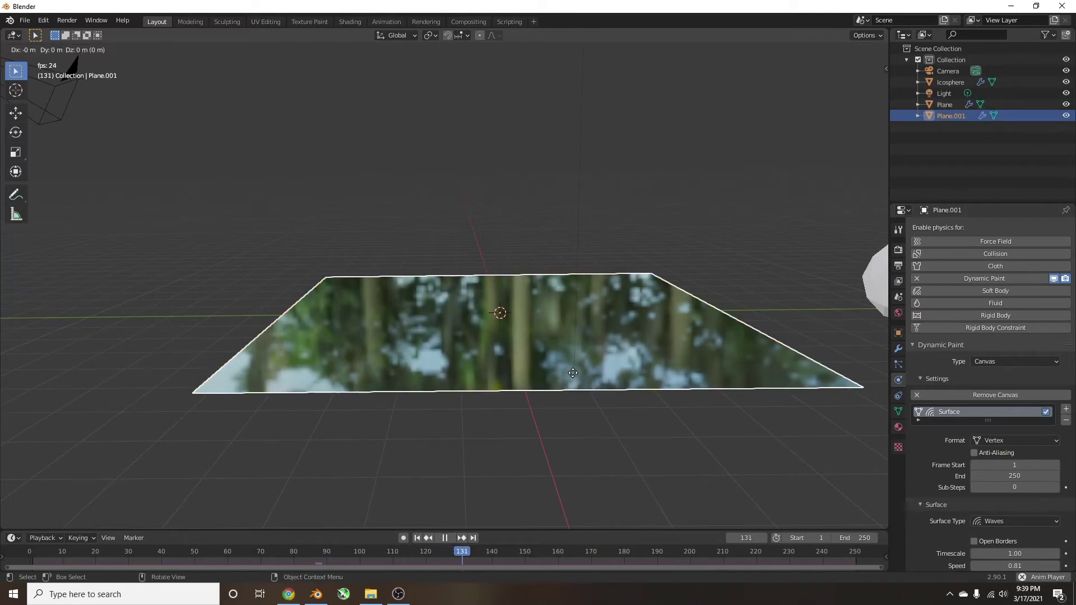
click(589, 134)
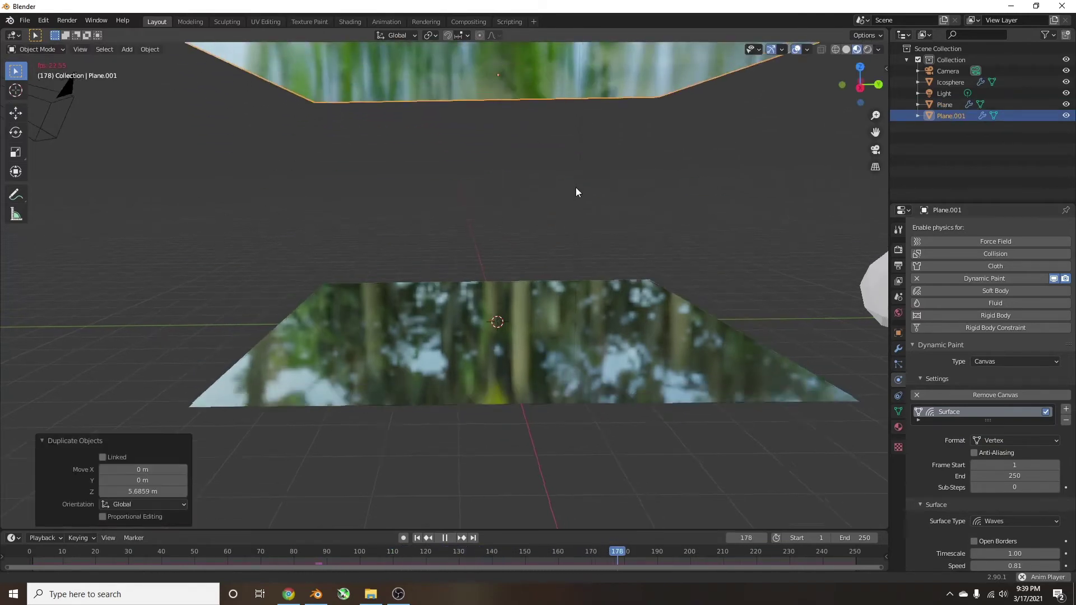
Remove the glass material from the duplicated upper plane
middle_drag(576, 187, 570, 227)
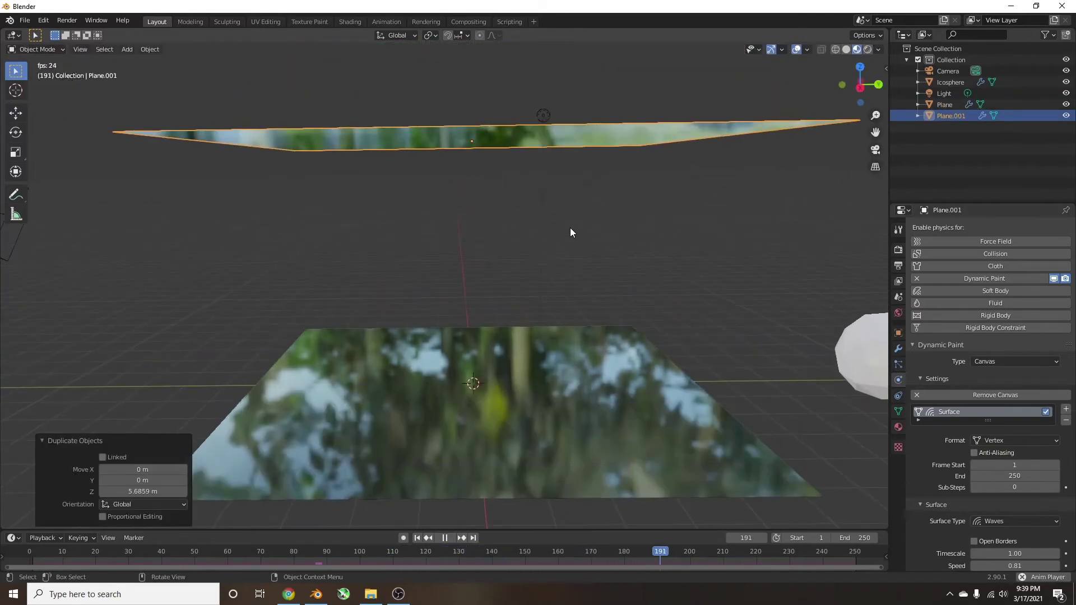
click(899, 427)
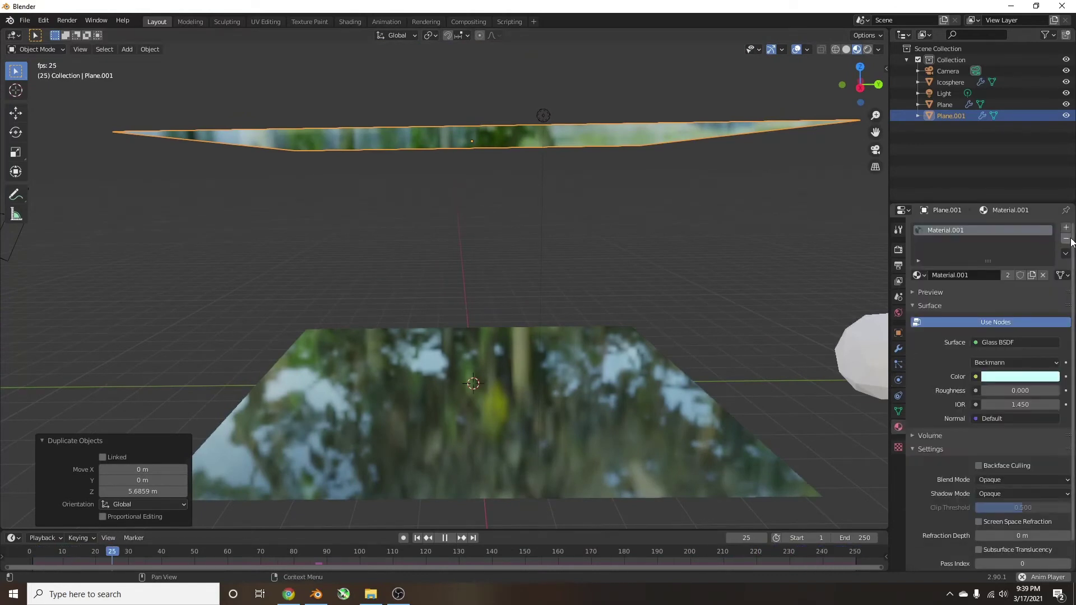
click(1066, 238)
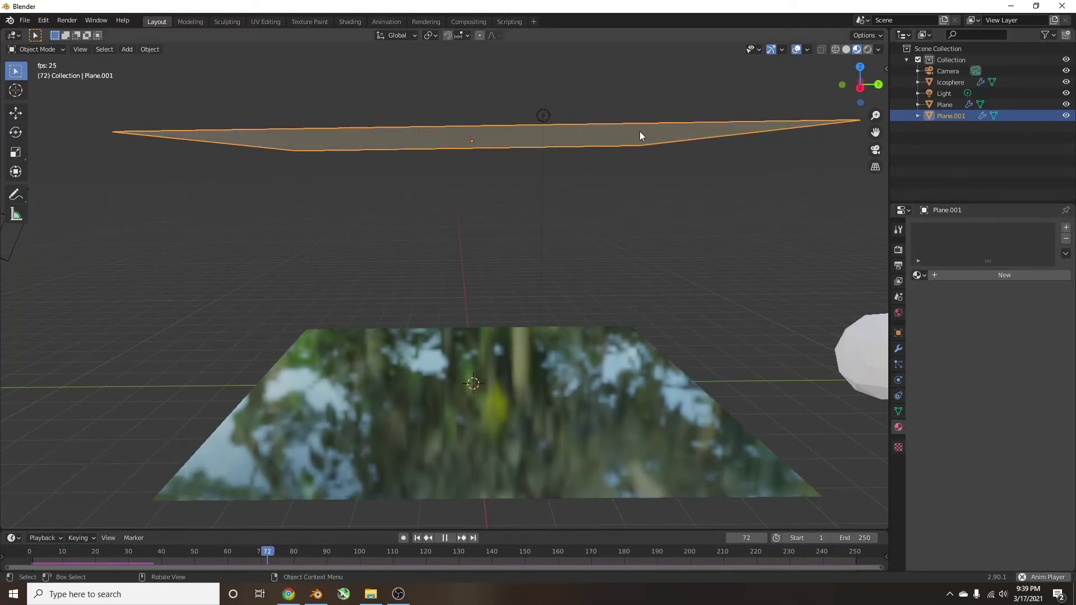
Change the upper plane's Dynamic Paint type to Brush and add the brush
click(896, 385)
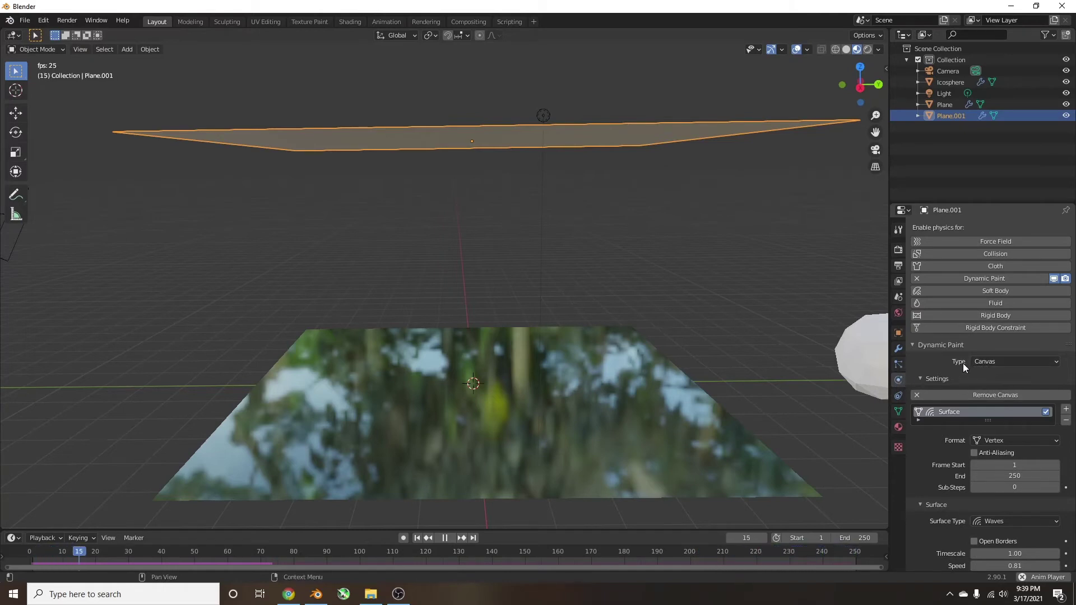
click(983, 360)
click(1005, 385)
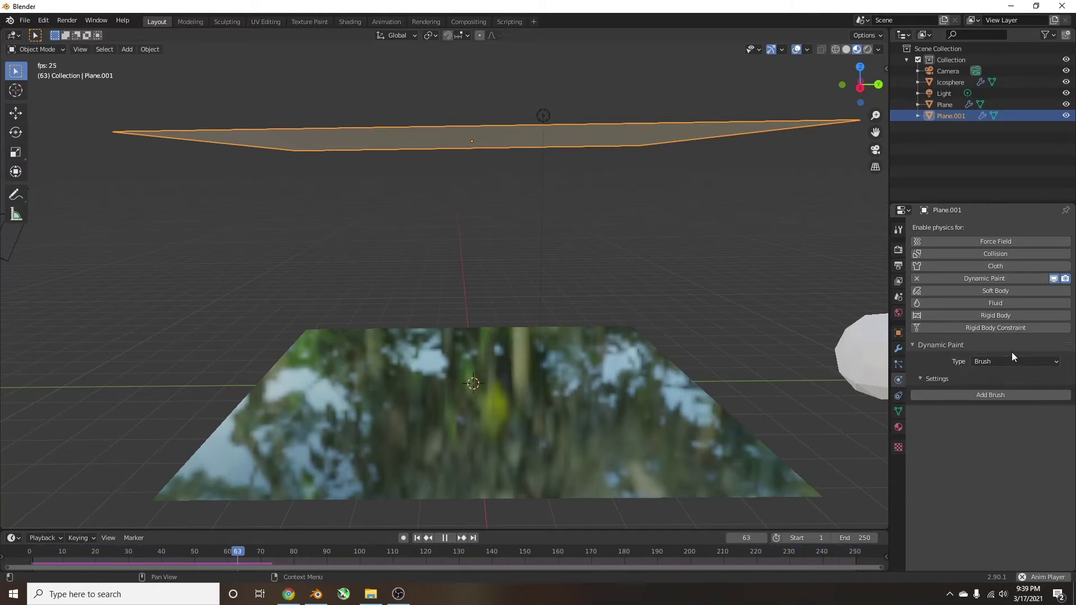
click(972, 394)
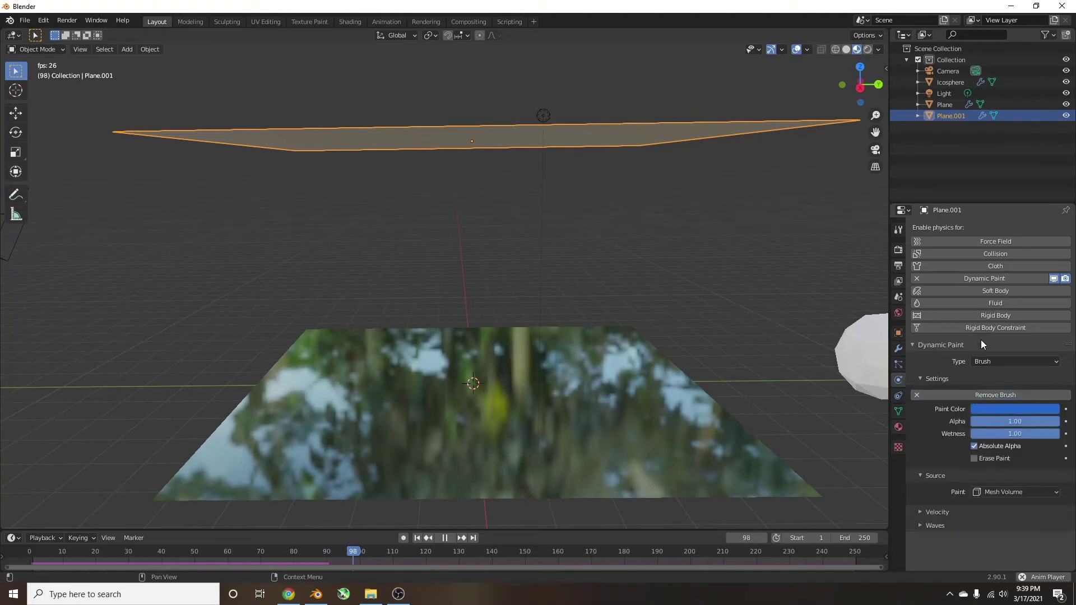
Add an emitter particle system to the upper plane so that particles fall toward the water like rain
click(897, 365)
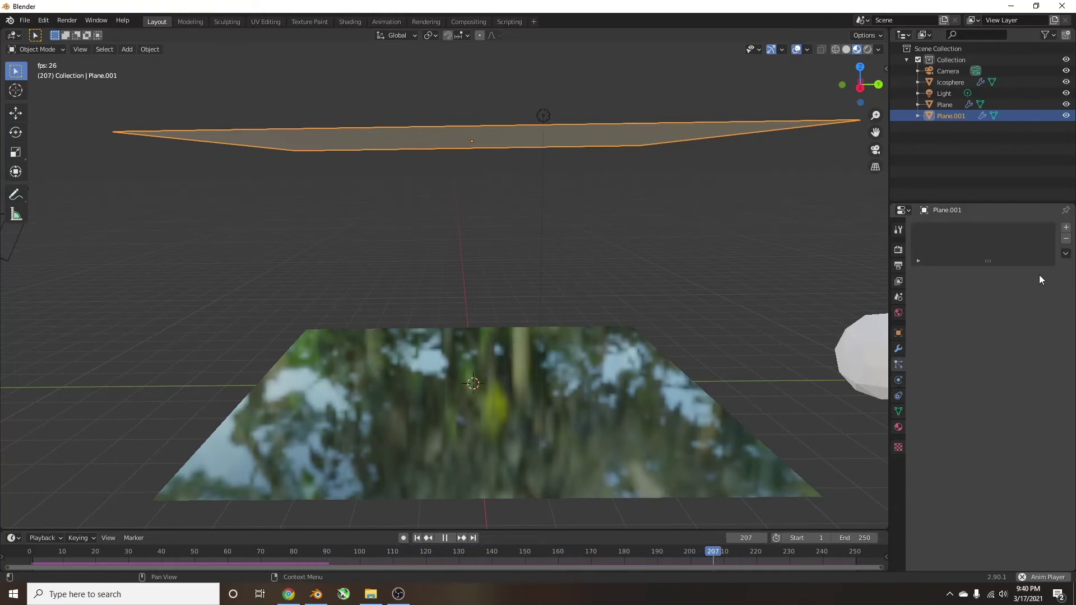
click(1066, 229)
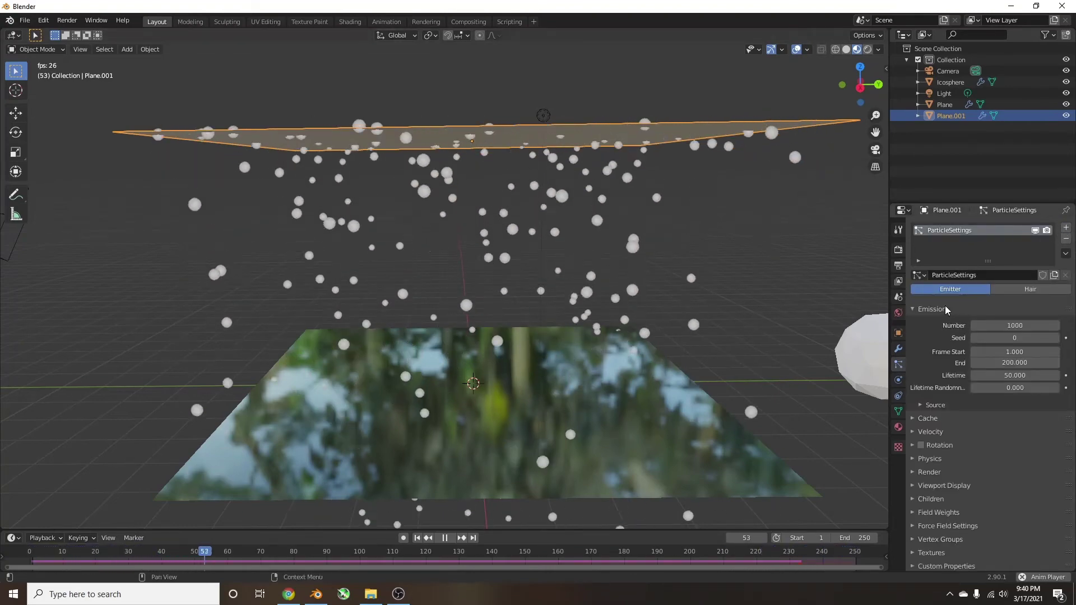
middle_drag(782, 285, 624, 368)
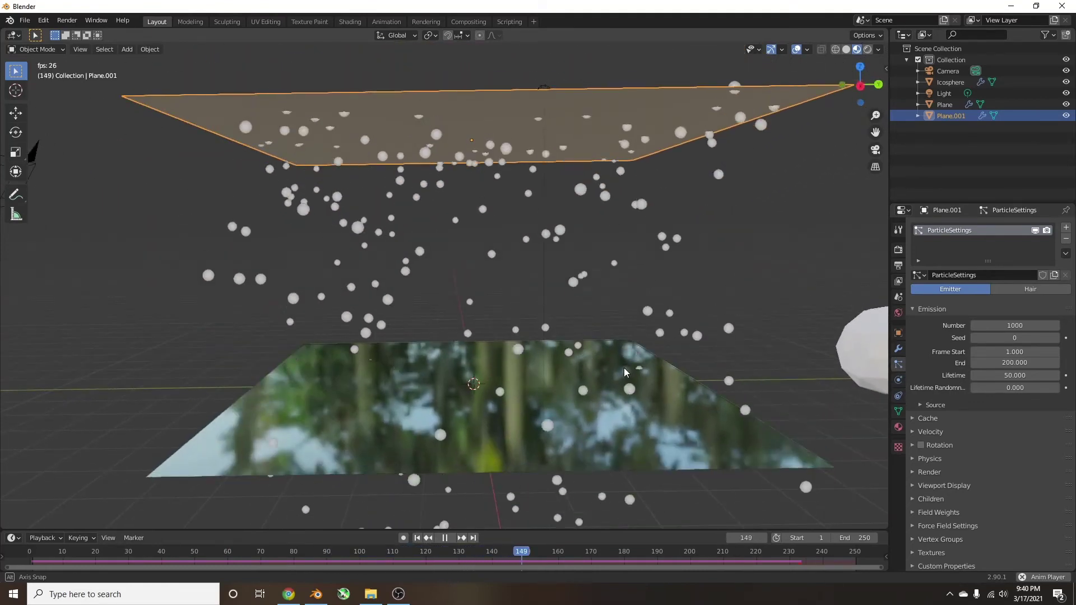
Set the upper plane's brush paint source to Particle System and assign ParticleSettings as its particle system
click(898, 380)
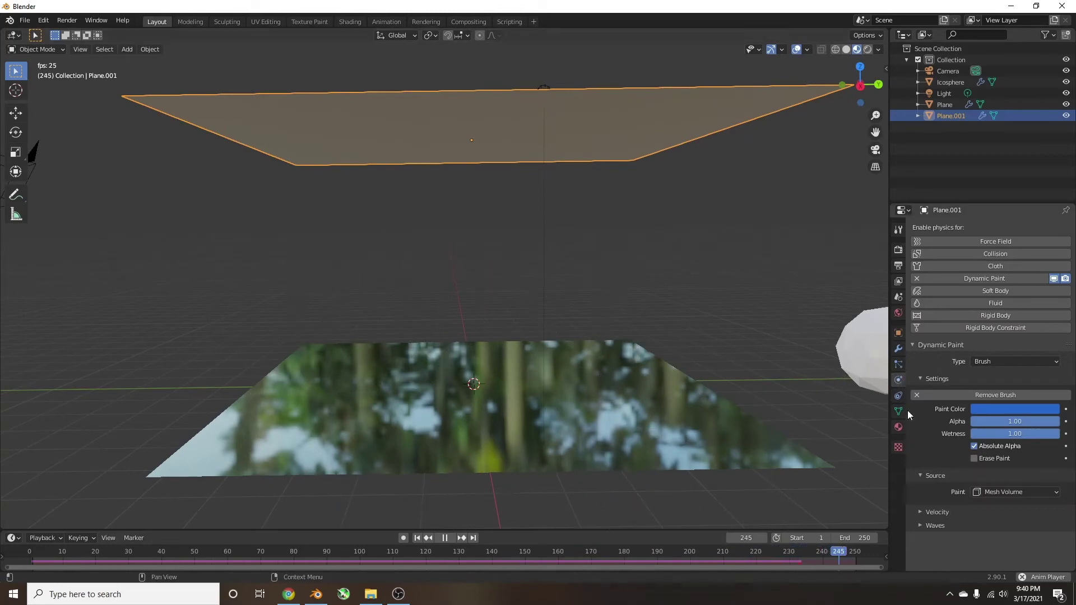
click(987, 491)
click(994, 500)
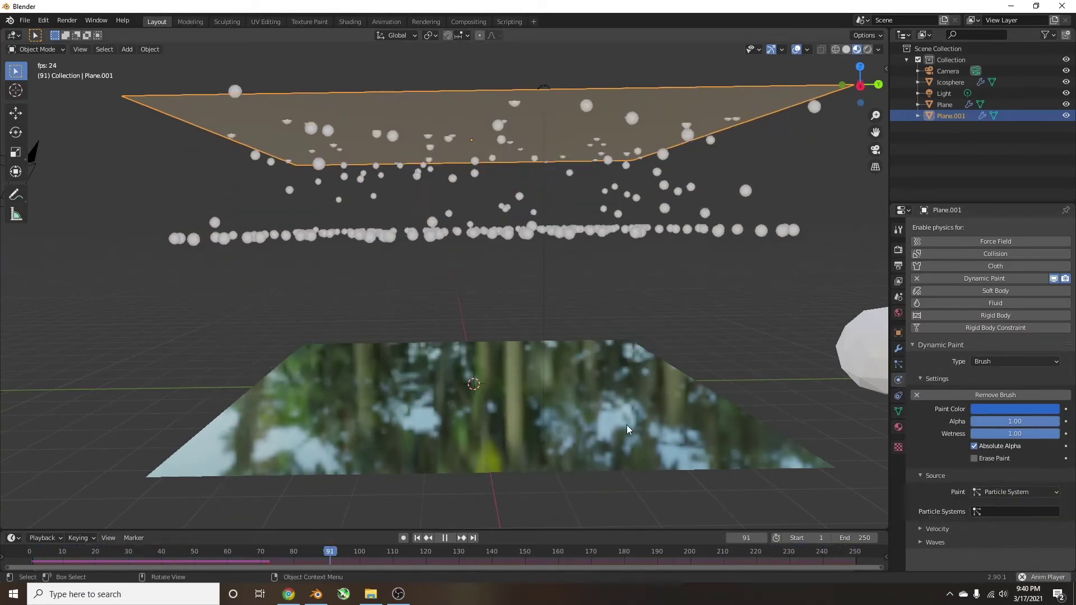
click(636, 443)
mouse_move(636, 444)
middle_down()
mouse_move(742, 441)
mouse_move(646, 444)
middle_up()
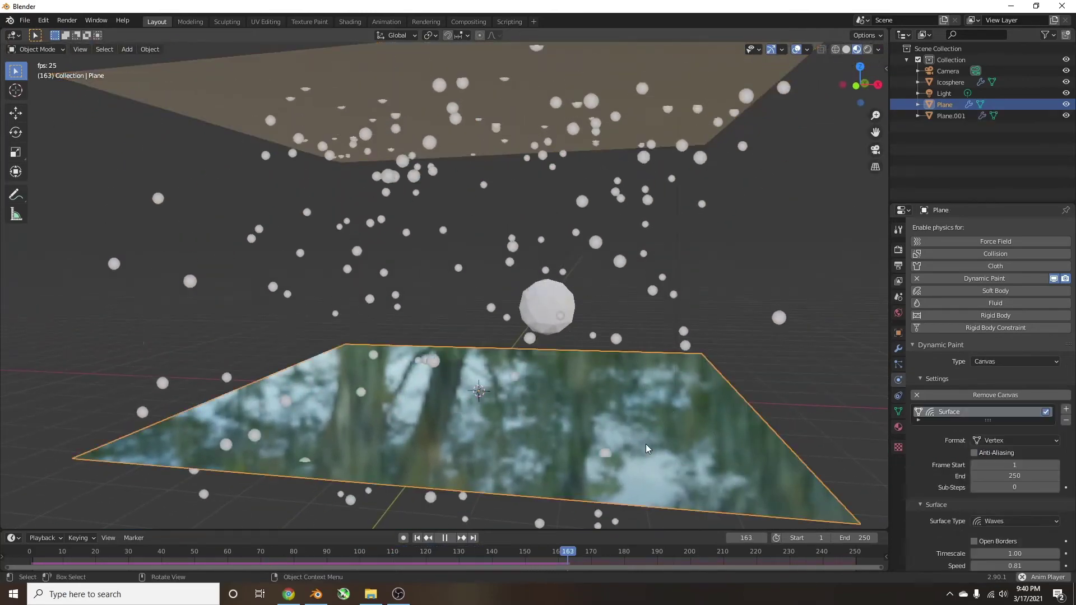
click(660, 102)
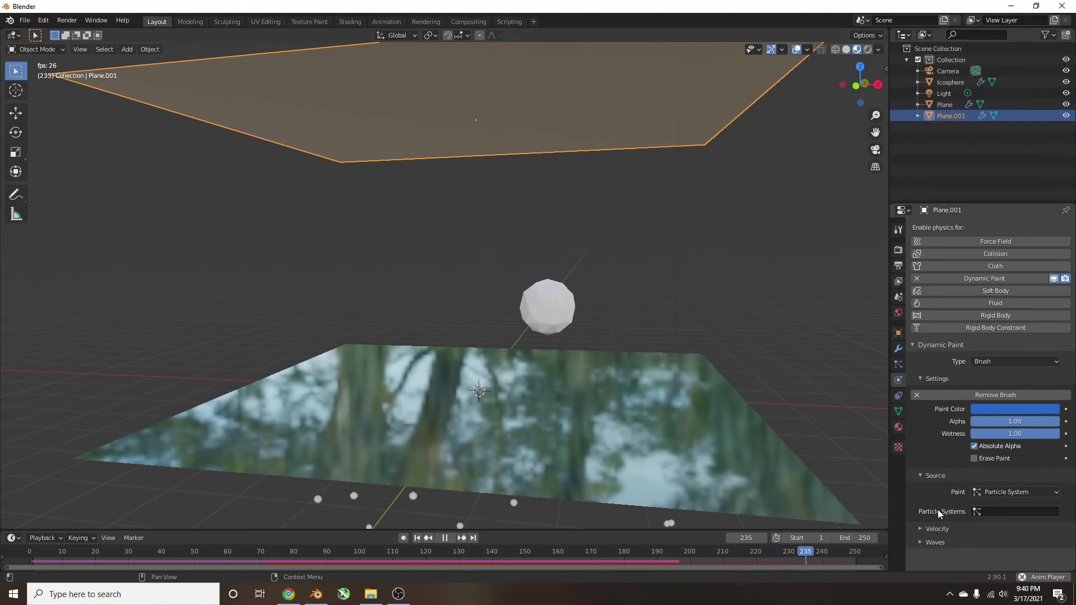
click(1003, 512)
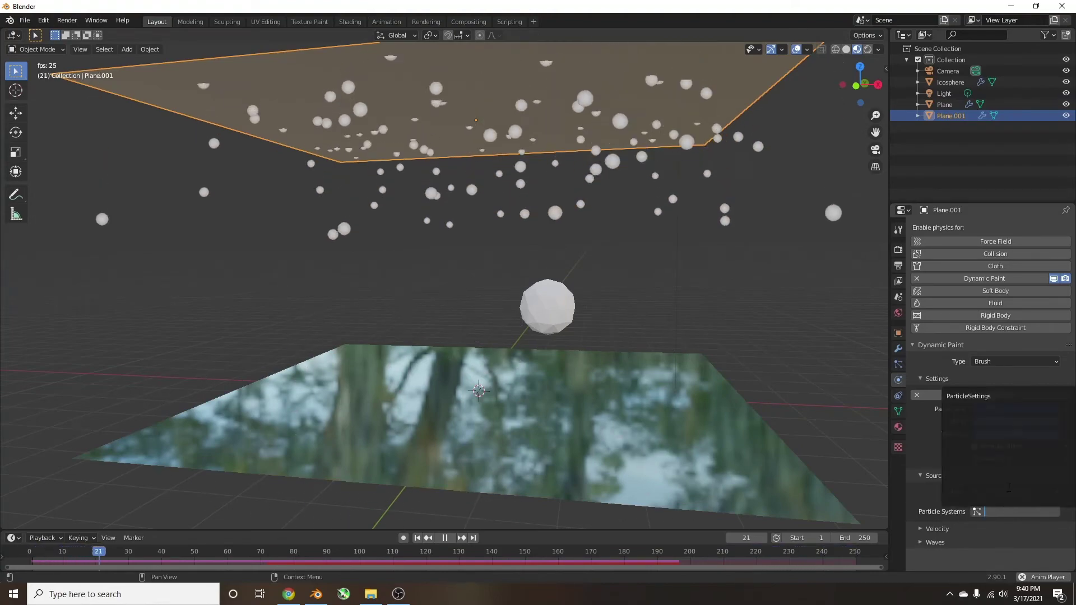
click(980, 397)
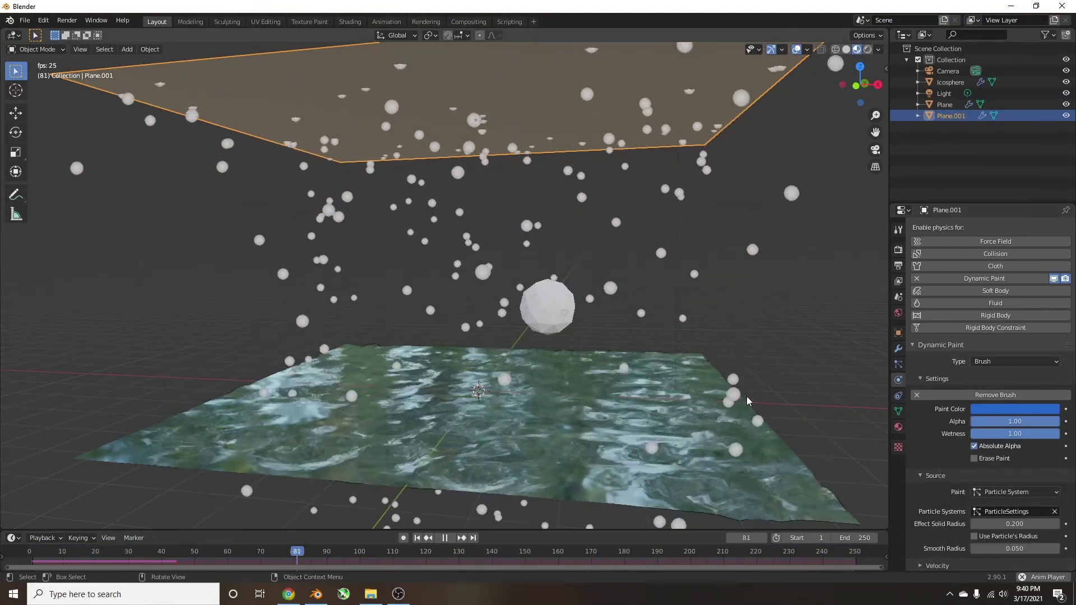
Move the icosphere into the rain-rippled water during playback, and bring it back off the plane's side
middle_drag(746, 396, 732, 365)
scroll(731, 364, down, 4)
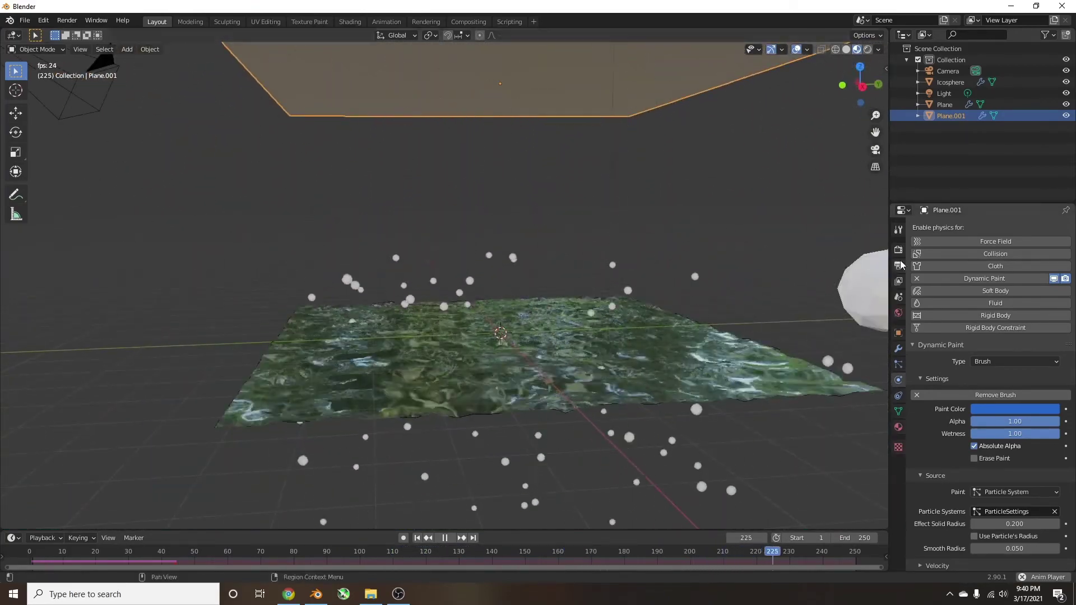
click(837, 295)
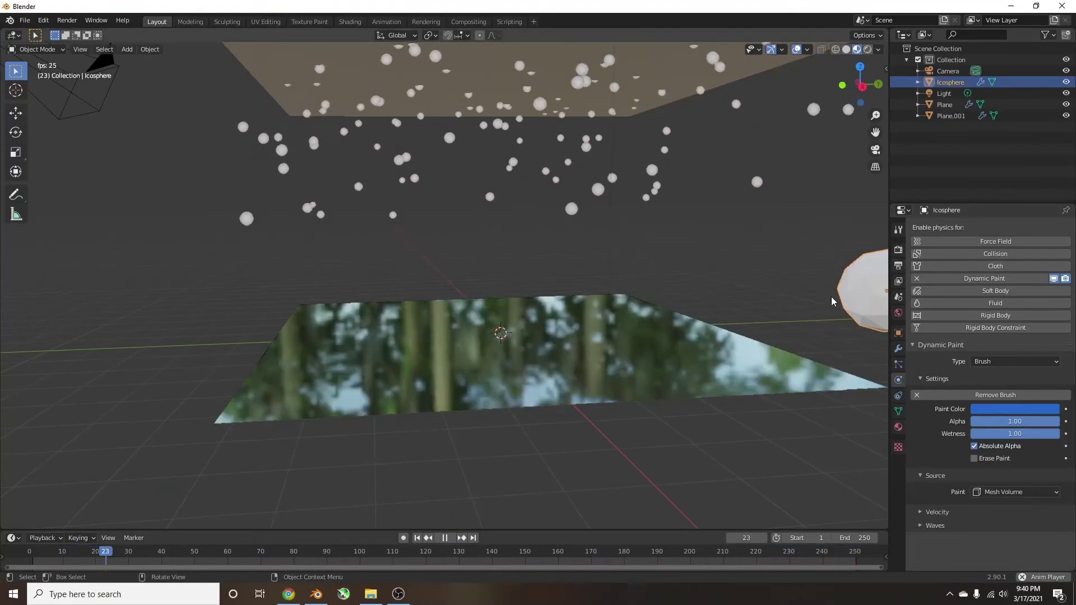
key(g)
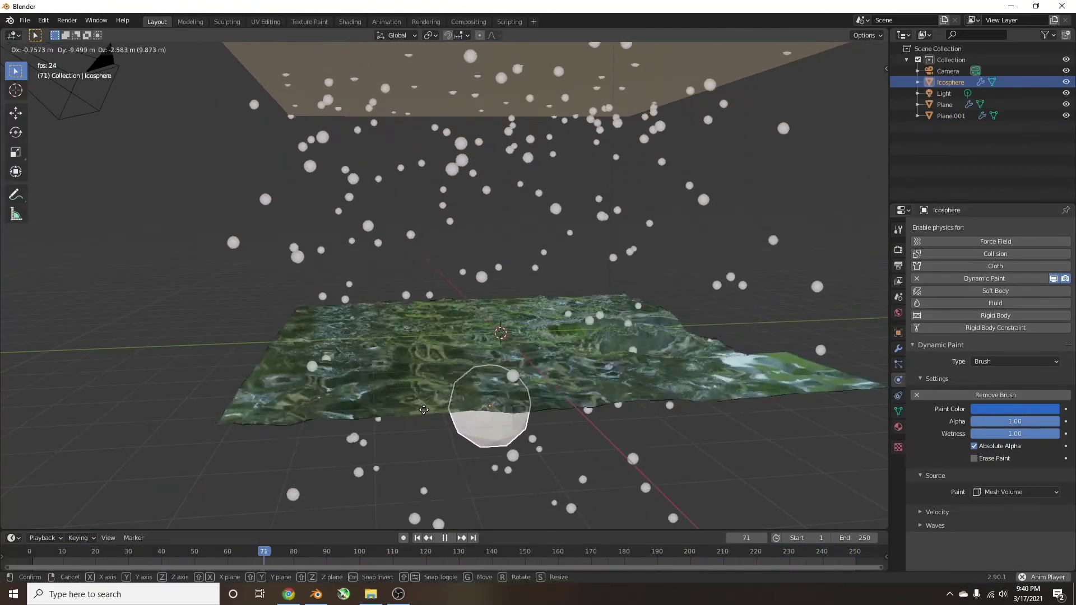
click(420, 411)
middle_drag(418, 411, 522, 371)
scroll(522, 373, up, 2)
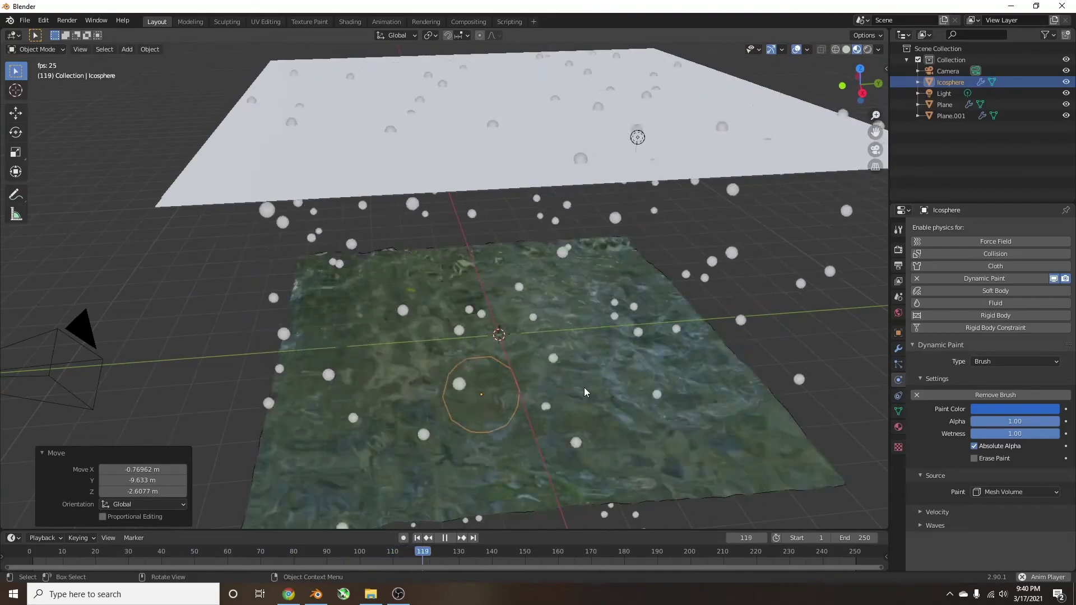
middle_drag(583, 387, 546, 324)
key(g)
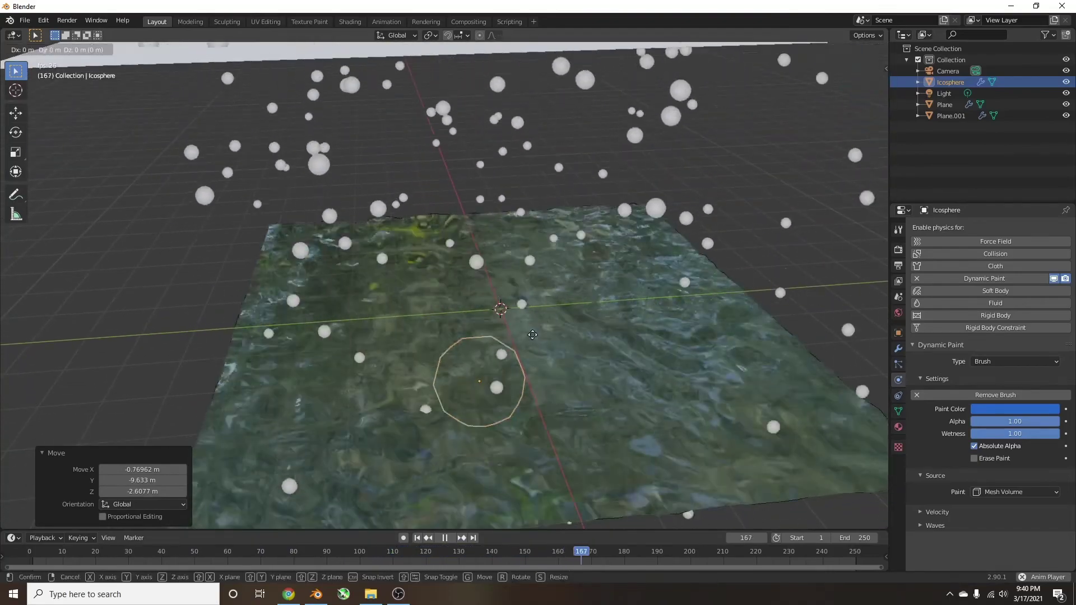
click(884, 215)
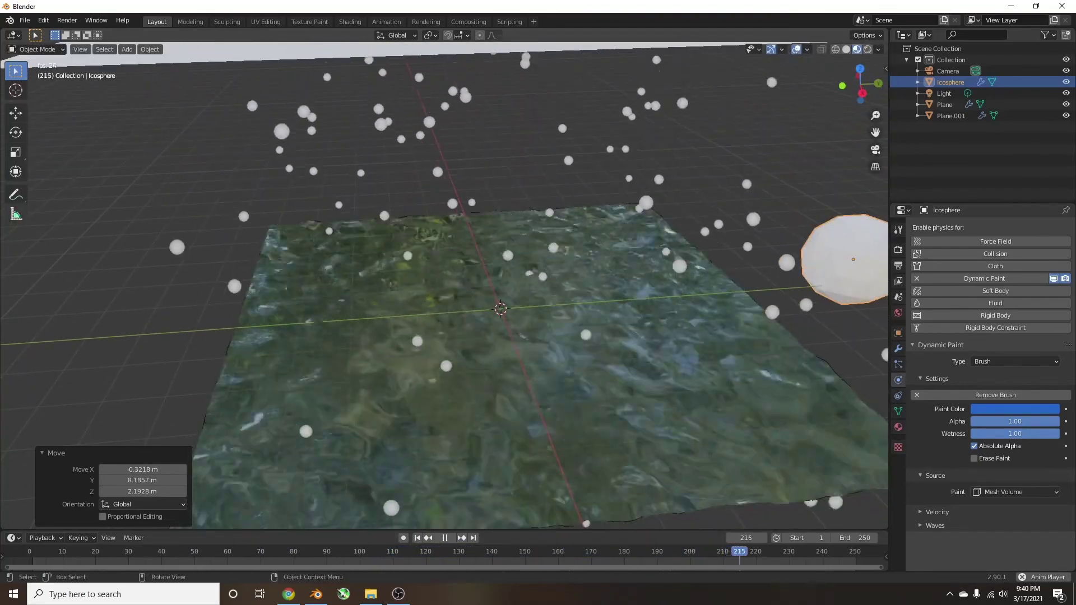
Hide the upper emitter plane, play the simulation to inspect the rippling water up close, and pause at frame 113
scroll(154, 190, down, 3)
click(339, 173)
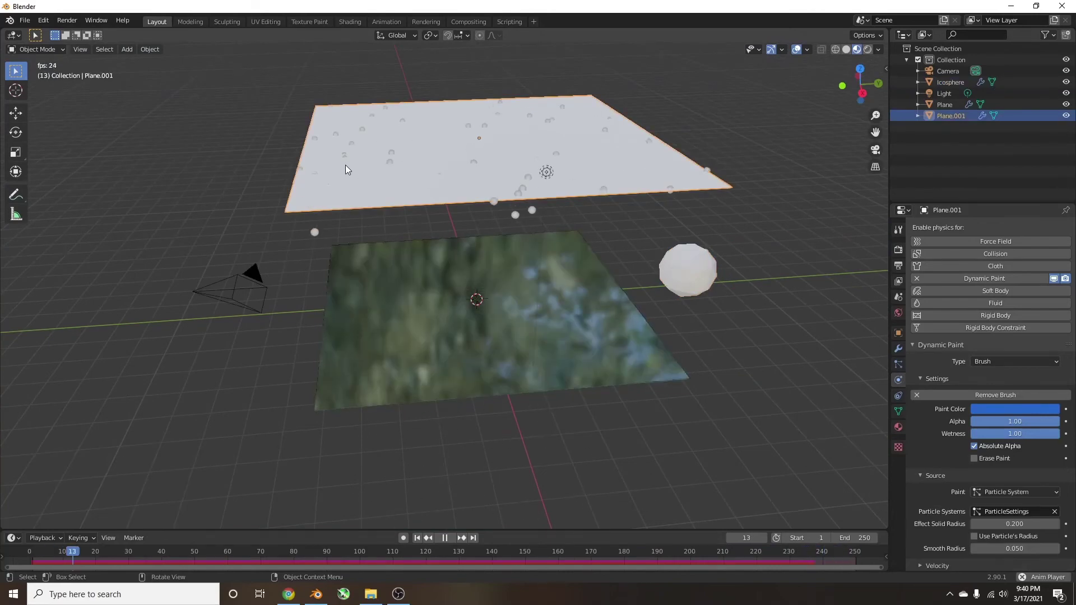
key(space)
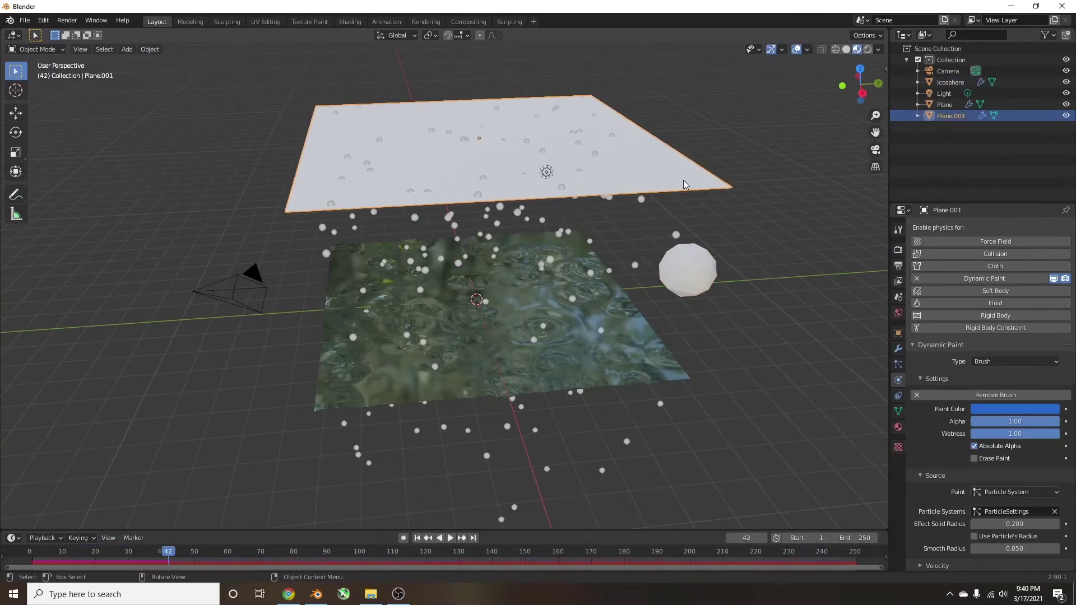
key(h)
key(space)
middle_drag(657, 298, 624, 291)
scroll(607, 278, up, 5)
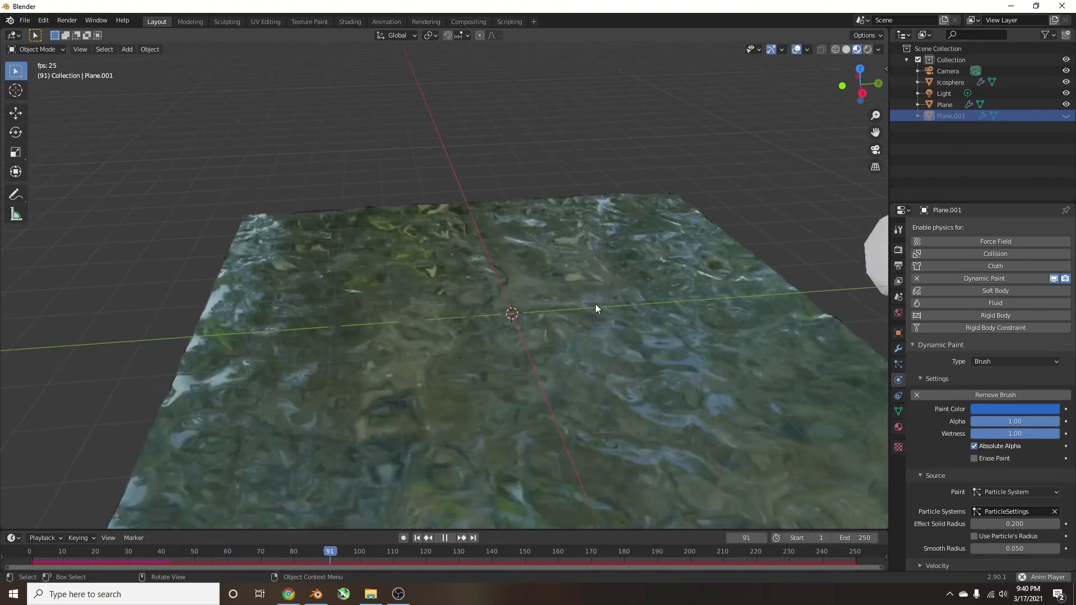
key(space)
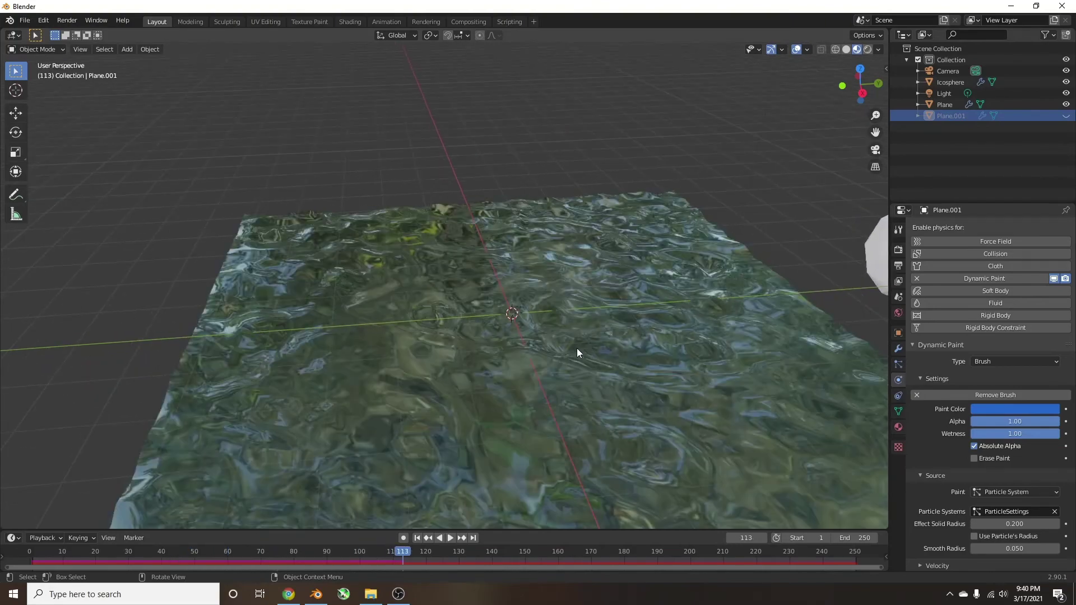
Restart the simulation from the first frame, stop at frame 27, and add a monkey mesh at the scene origin
click(416, 537)
key(space)
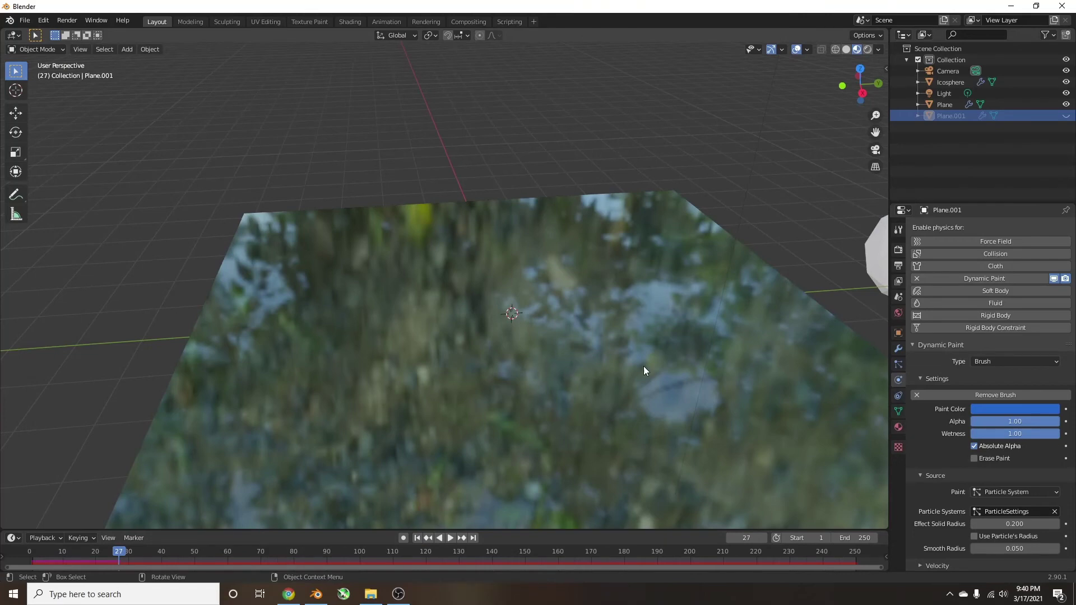
scroll(643, 365, down, 4)
key(shift+a)
mouse_move(510, 246)
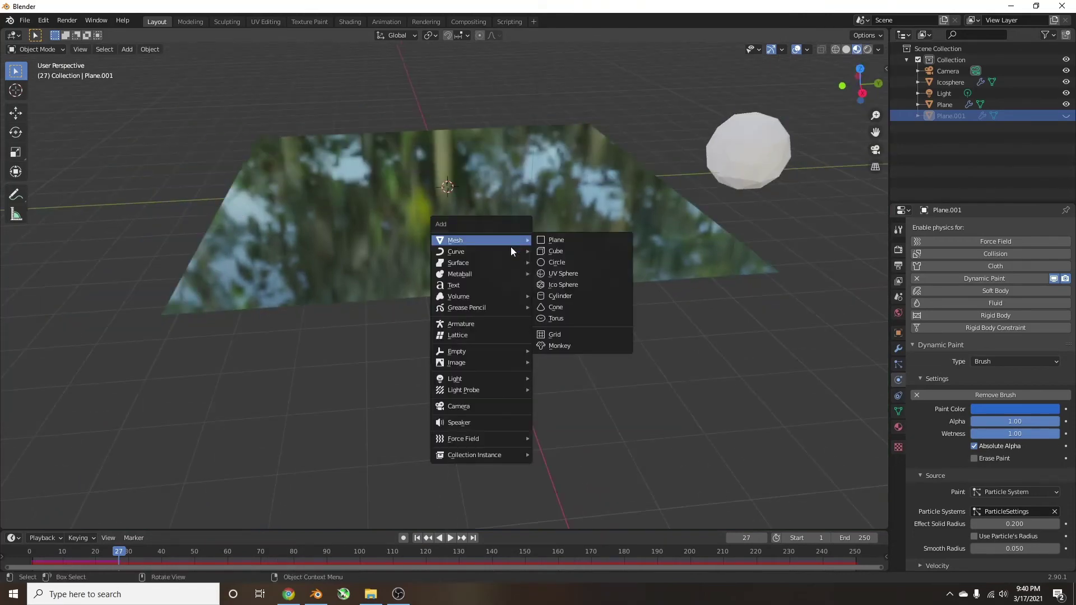
click(586, 346)
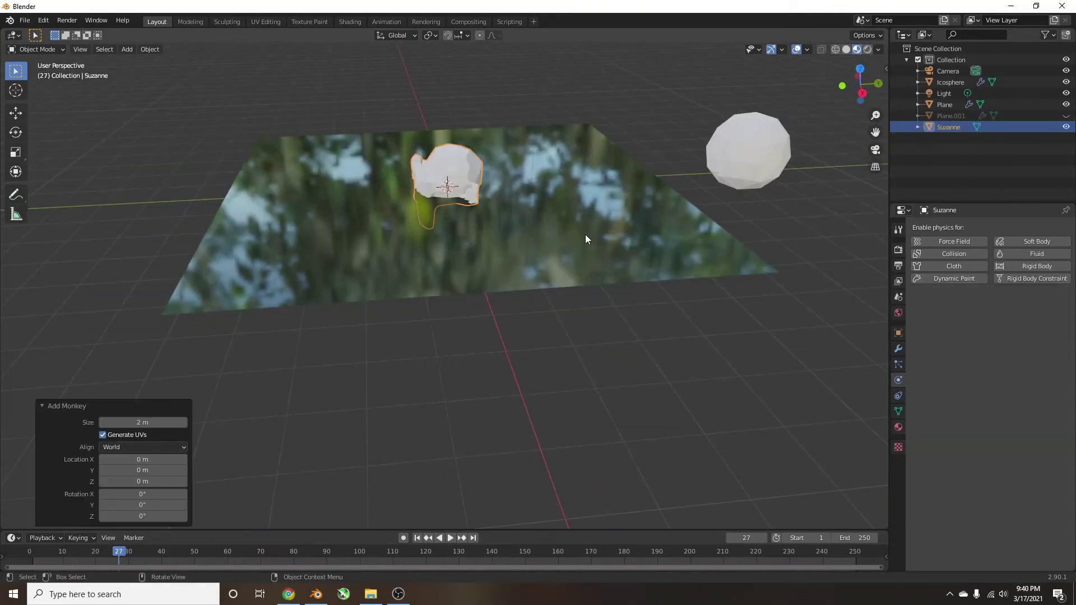
Move the monkey about 1.47 m straight down along Z so it sits beneath the water plane
key(g)
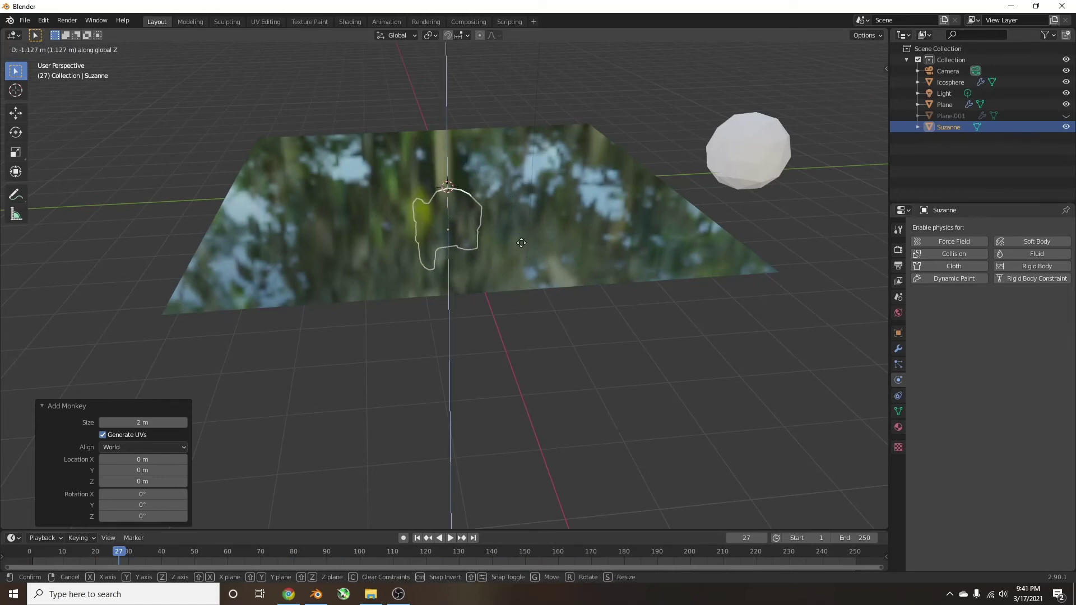
click(524, 244)
middle_drag(527, 245, 642, 254)
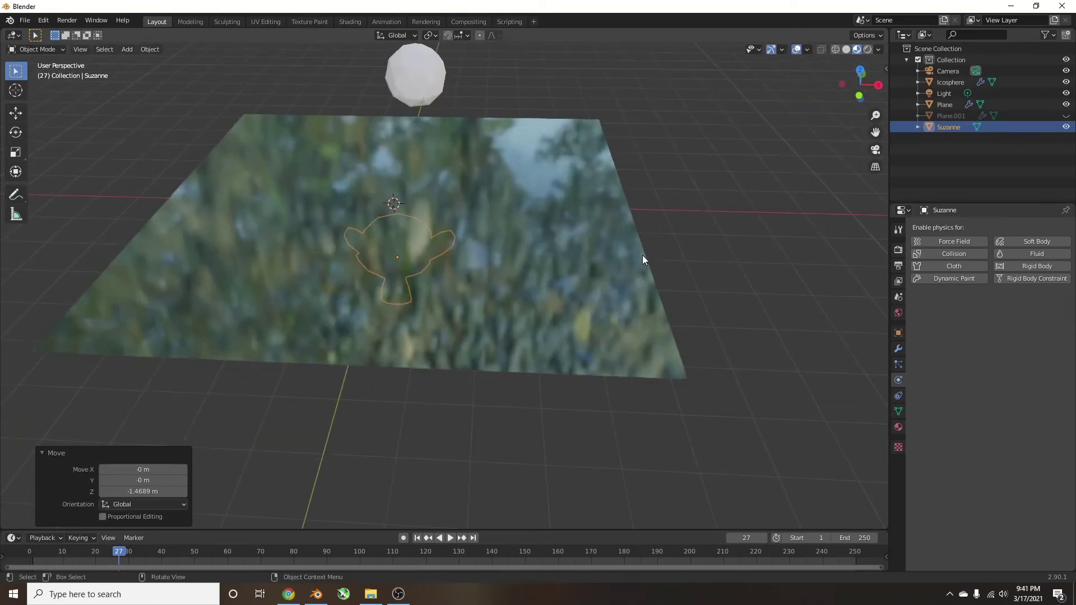
Switch the viewport to rendered shading and inspect the water plane and submerged monkey from several angles
click(867, 49)
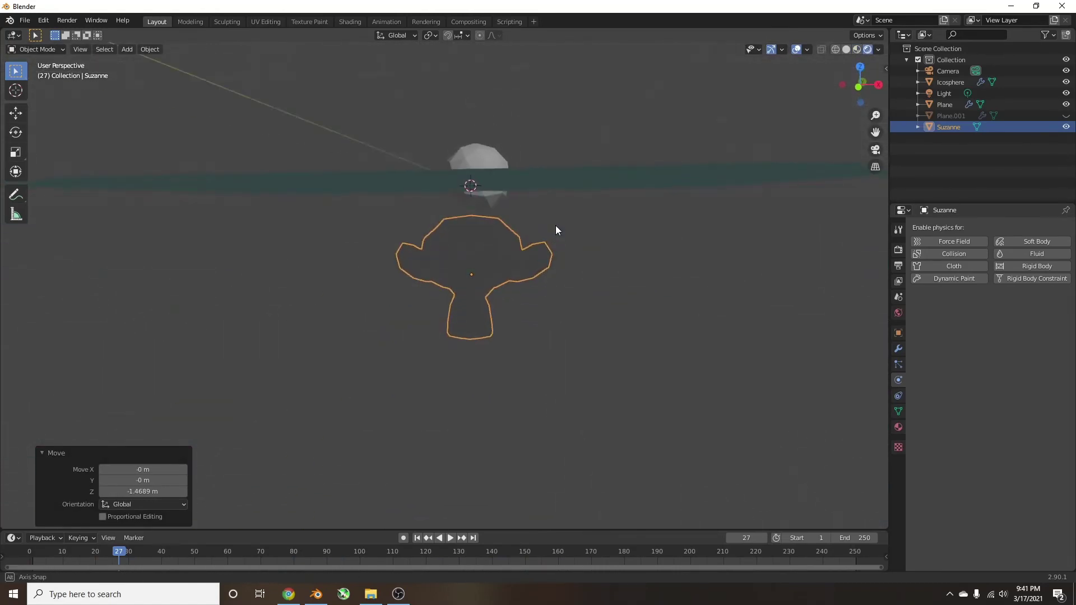
click(514, 332)
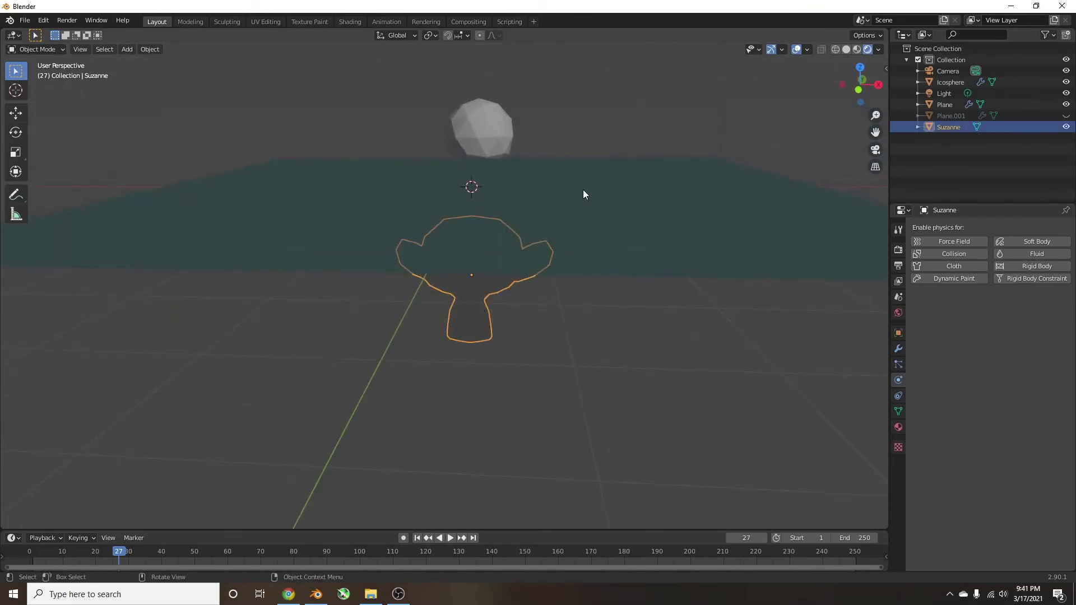
middle_drag(582, 193, 511, 312)
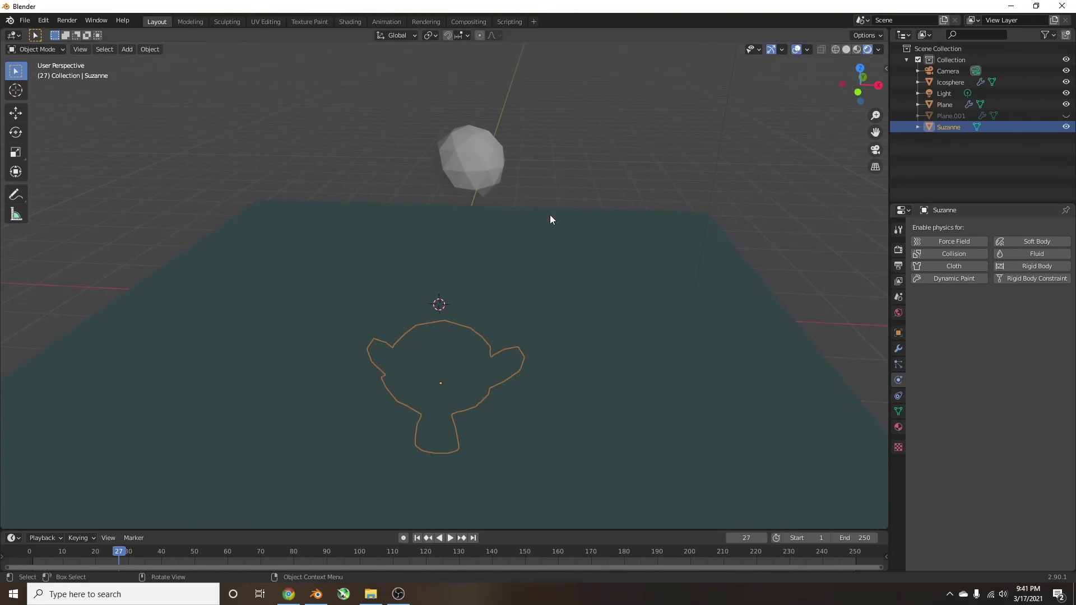
click(622, 254)
mouse_move(804, 139)
middle_down()
mouse_move(696, 182)
mouse_move(603, 137)
middle_up()
Change the scene's point light to a Sun and give it a pale warm yellow color
click(583, 113)
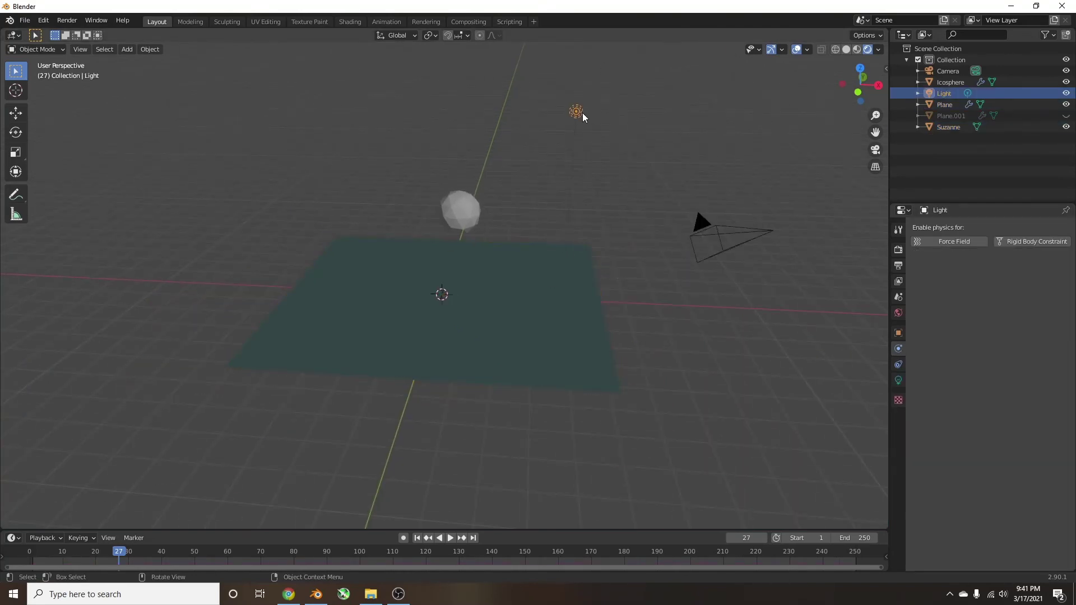
click(898, 381)
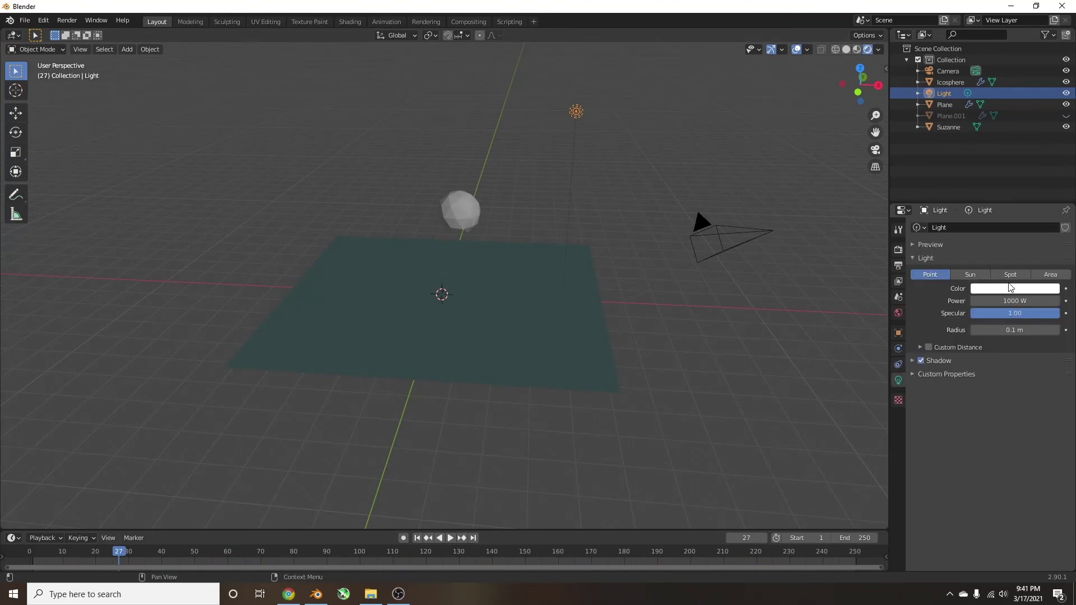
click(968, 275)
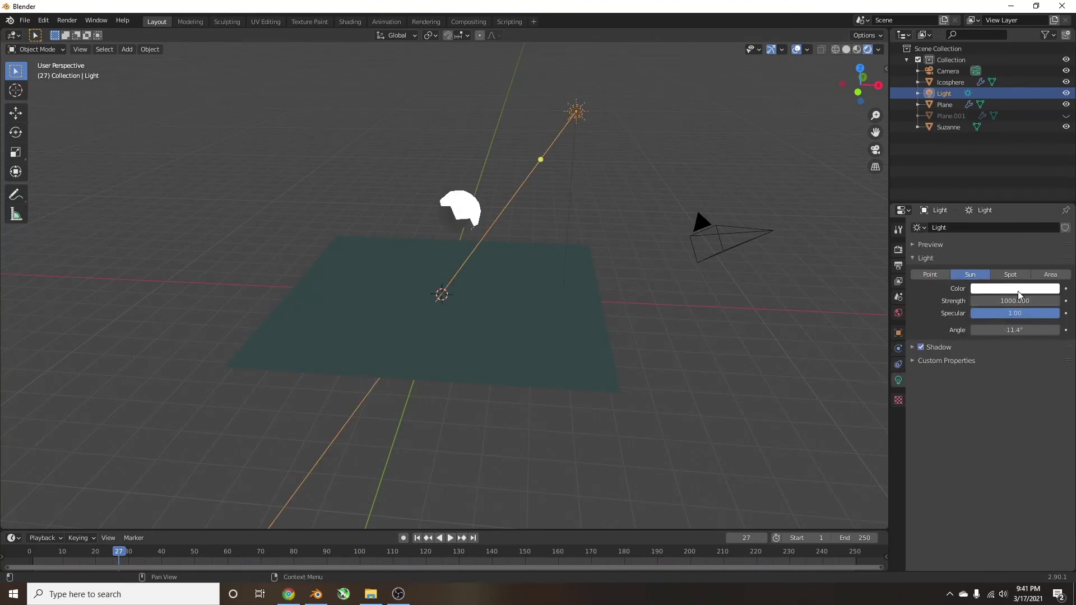
click(1020, 289)
drag(1013, 196, 997, 186)
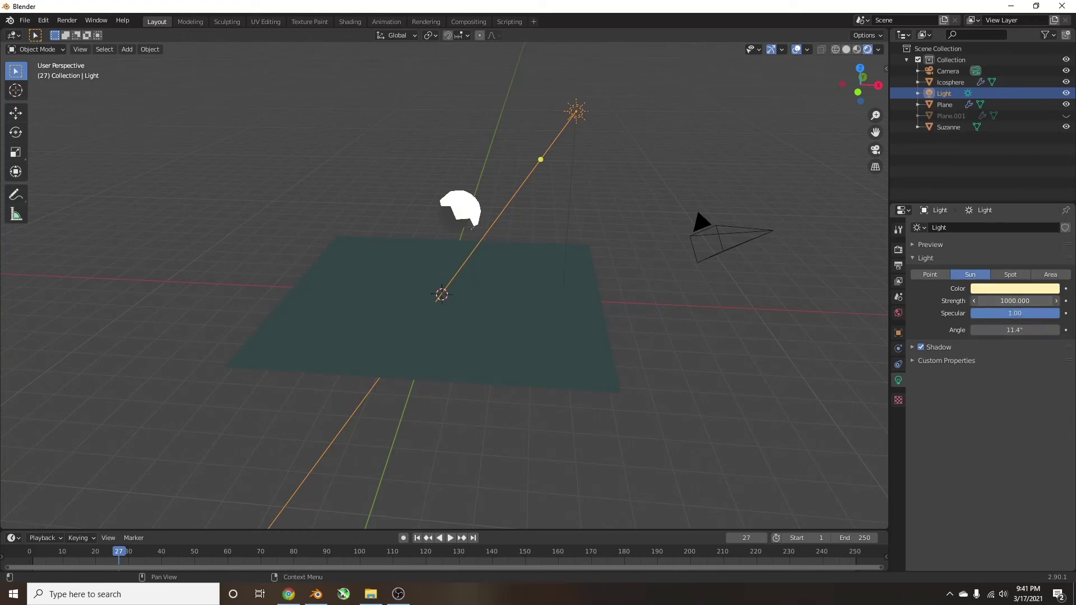
Set the sun light's strength to 50 and rotate it about 15.7° in the view
click(1014, 301)
text(50)
key(Return)
middle_drag(821, 272, 670, 263)
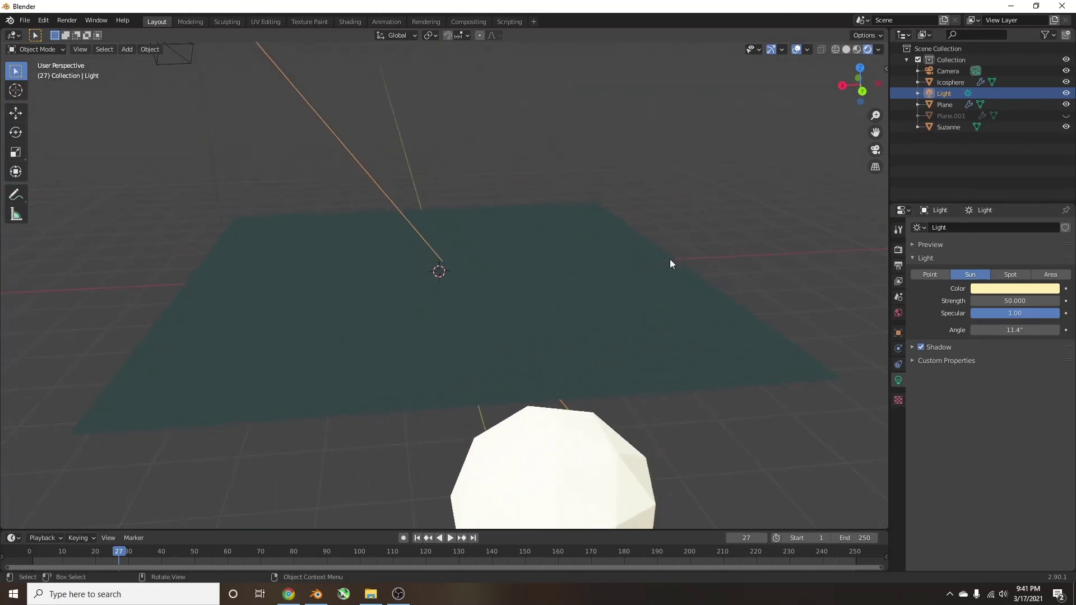
key(r)
click(527, 322)
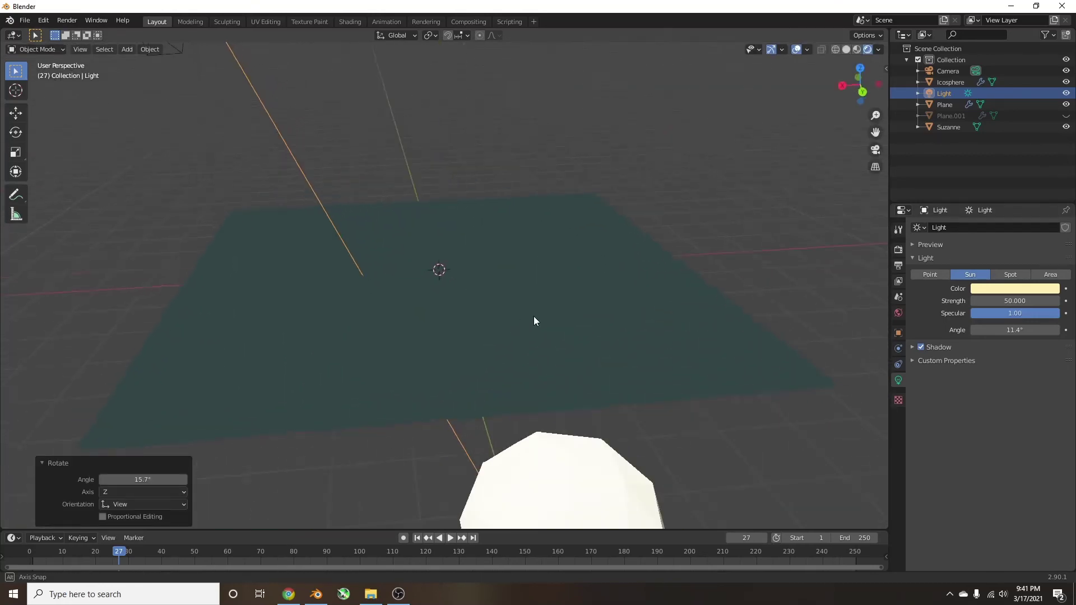
middle_drag(534, 321, 776, 317)
Change the render engine to Cycles and preview how the monkey shows through the water plane
click(620, 297)
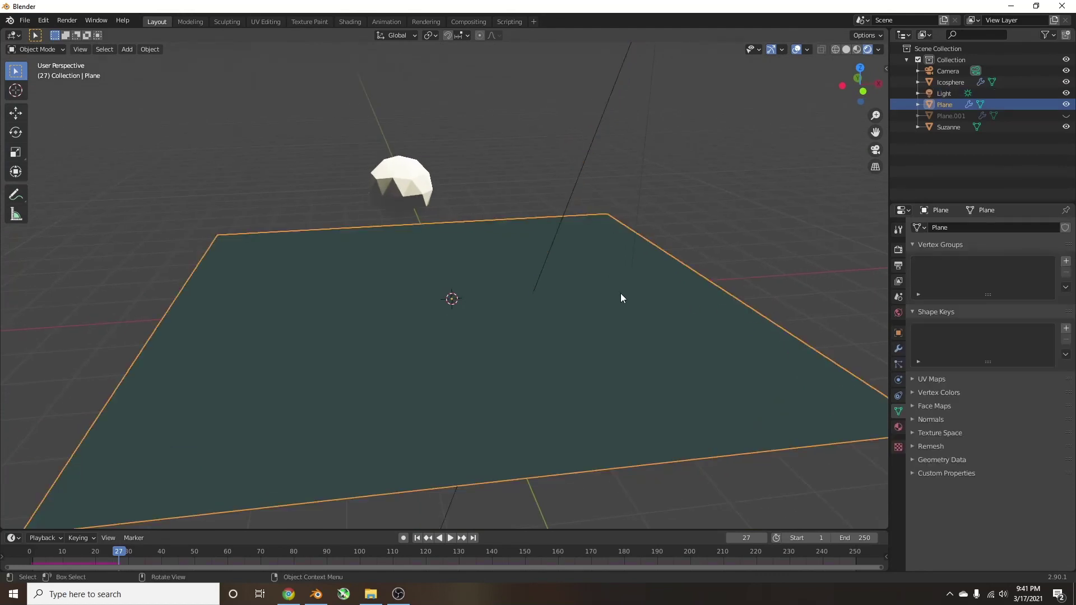
click(898, 250)
click(990, 226)
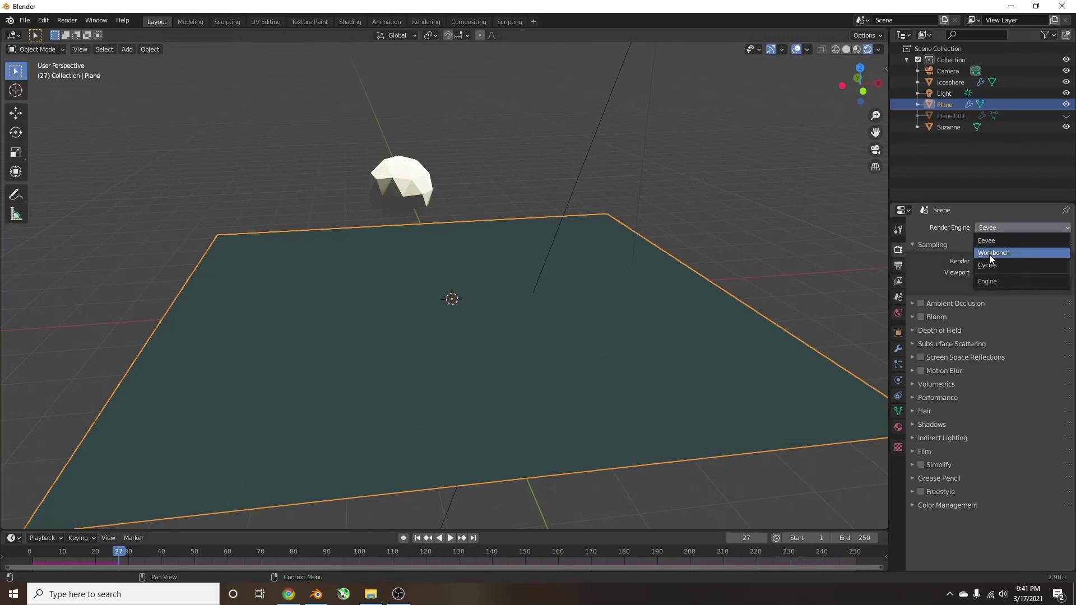
click(989, 255)
middle_drag(639, 284, 603, 276)
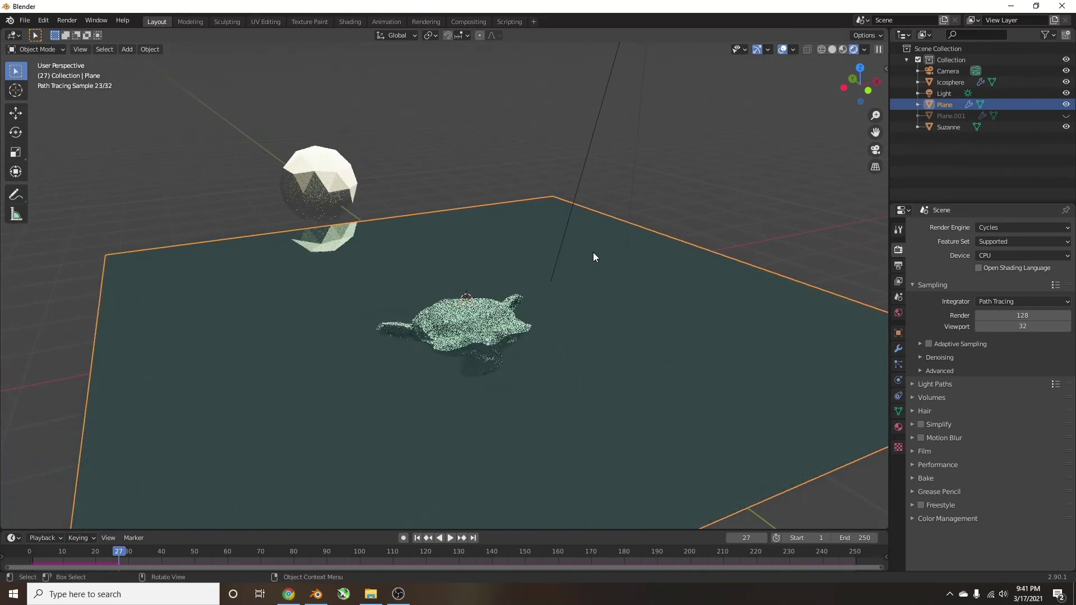
scroll(593, 252, down, 1)
Set the render engine back to Eevee
click(997, 229)
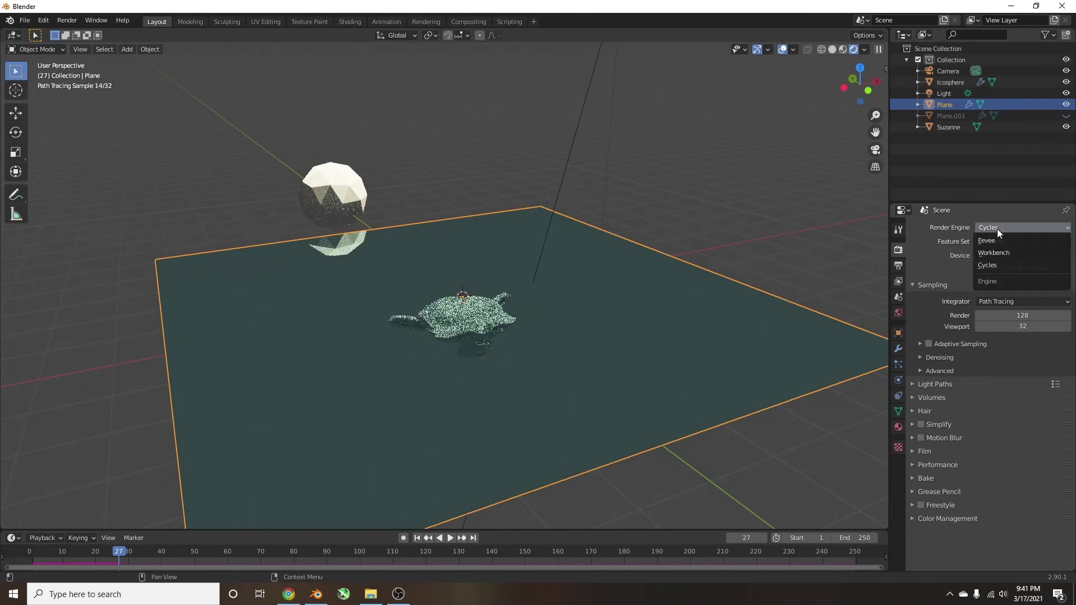
click(996, 242)
middle_drag(663, 244, 529, 240)
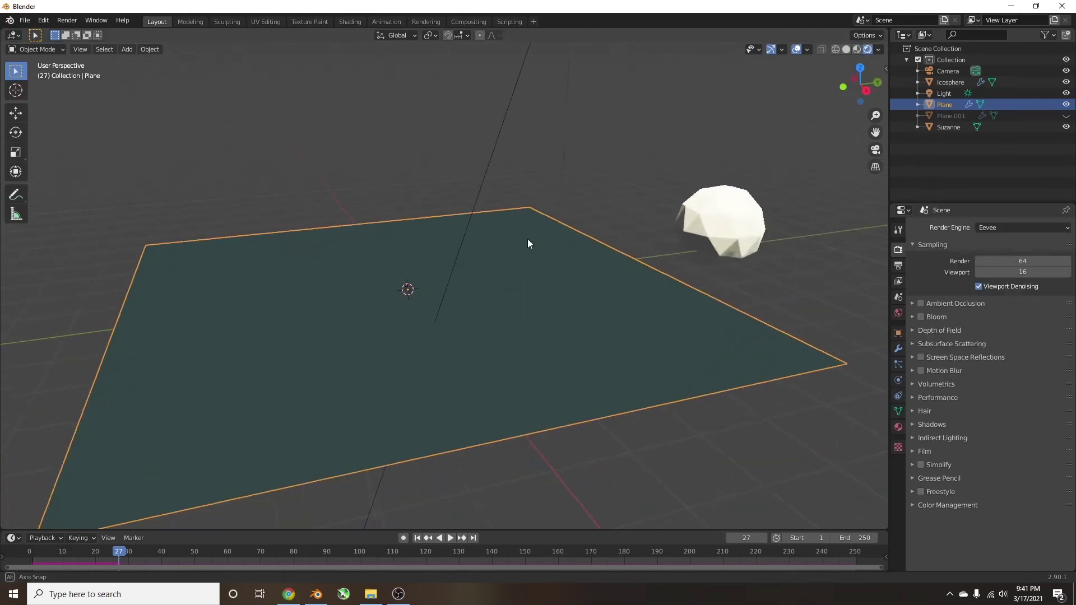
Reposition the icosphere near the plane's edge, play the simulation, and move the sphere through the water to make ripples
click(751, 228)
key(g)
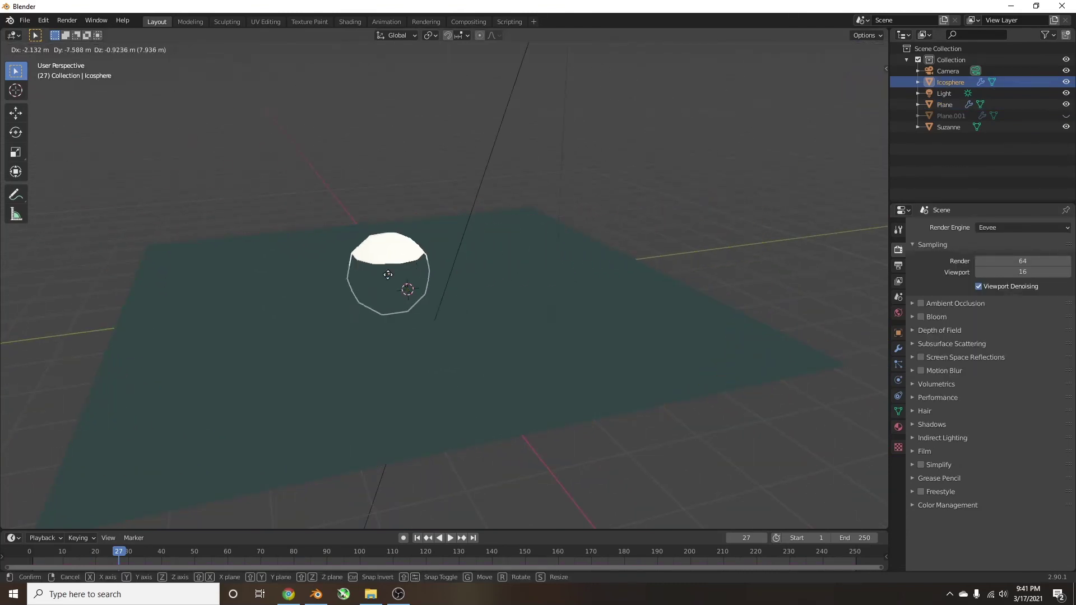
click(650, 206)
key(space)
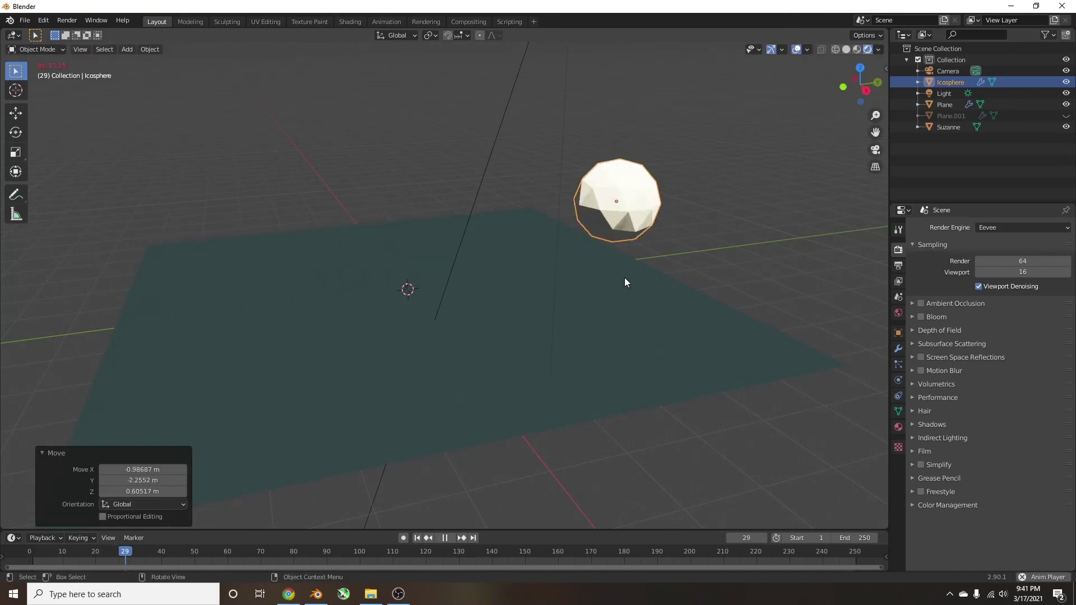
key(g)
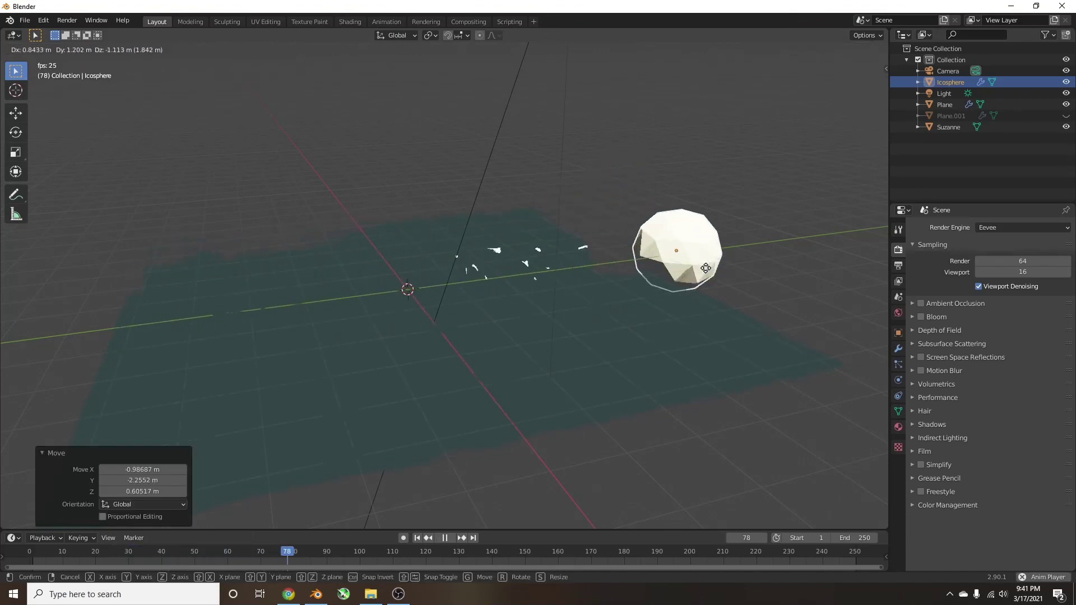
click(737, 258)
mouse_move(736, 258)
middle_down()
mouse_move(791, 241)
mouse_move(811, 267)
mouse_move(721, 258)
middle_up()
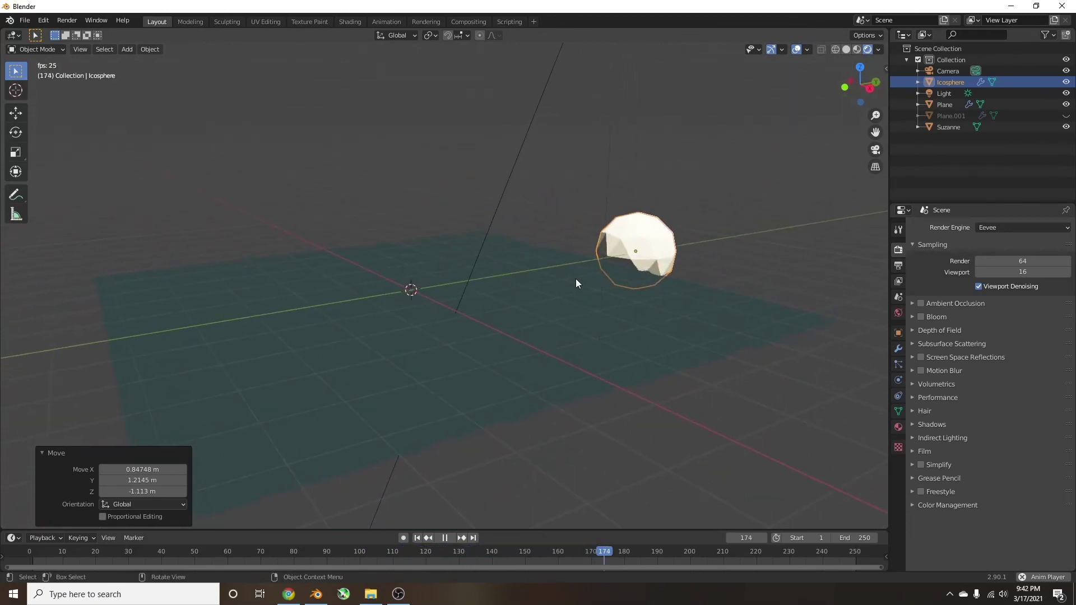